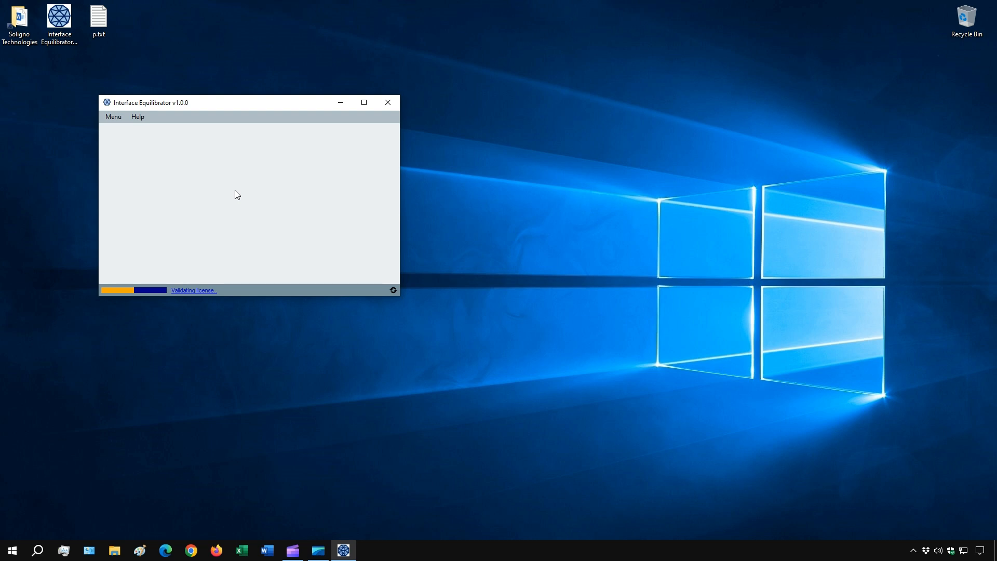
Create a new configuration and choose to add a solid surface from an input set of points.
left_click(142, 163)
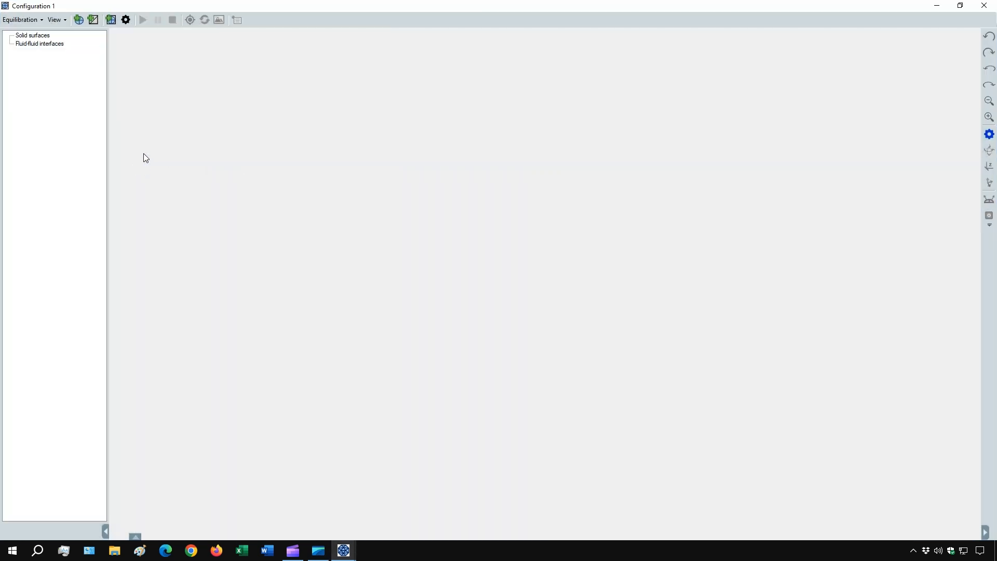
left_click(94, 20)
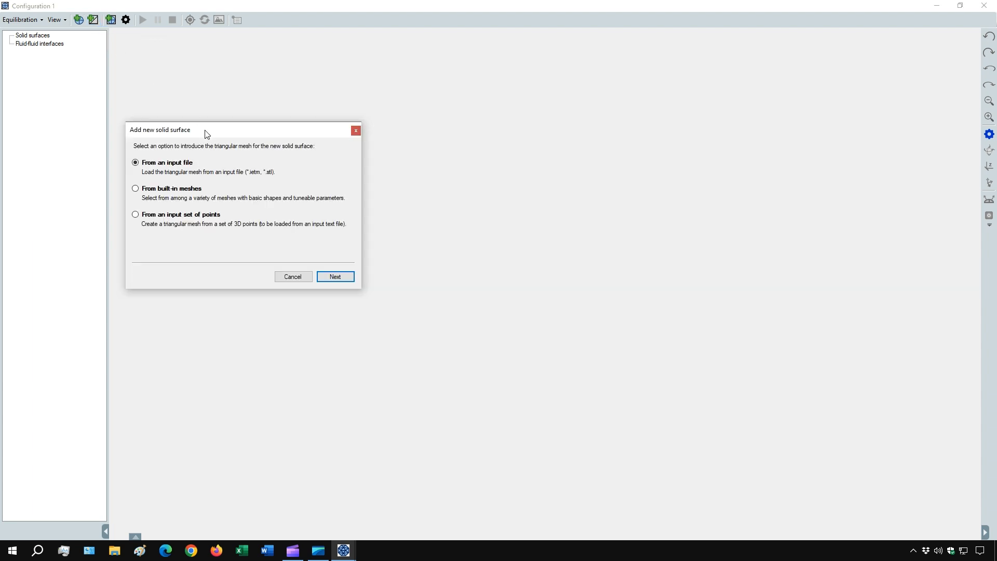
left_click(164, 216)
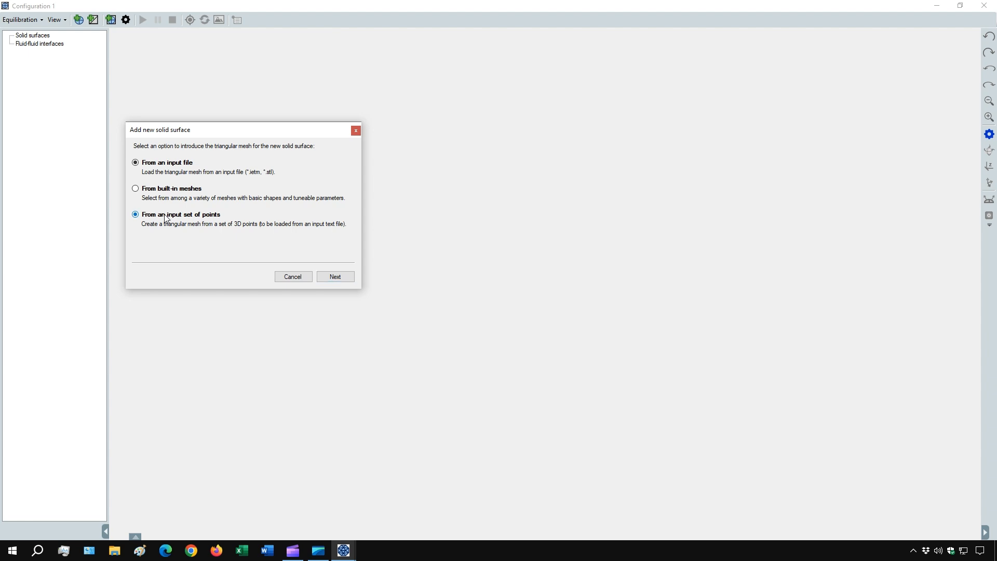
left_click(338, 278)
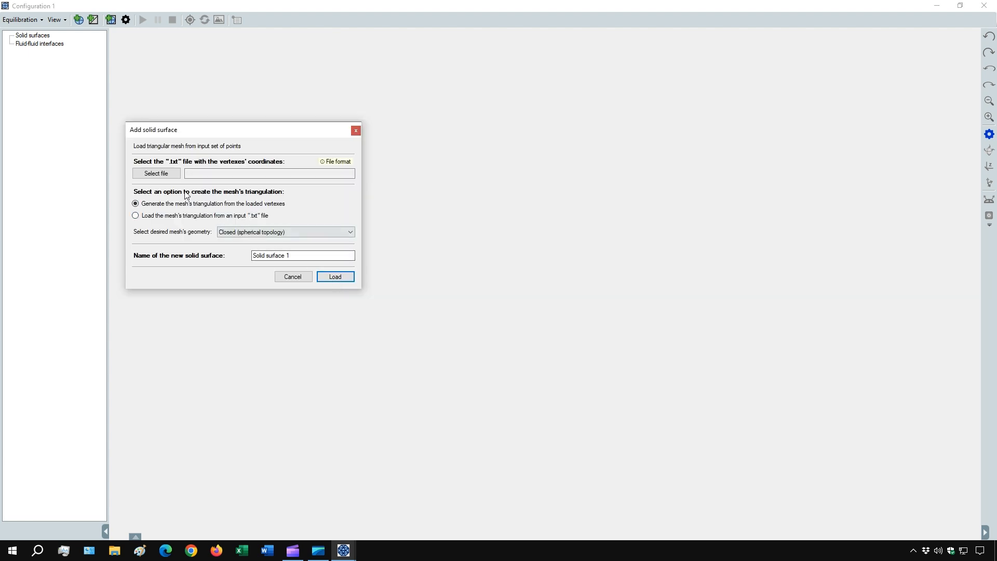
Load the vertex file p.txt from the Desktop and generate a closed (spherical topology) mesh for Solid surface 1.
left_click(166, 175)
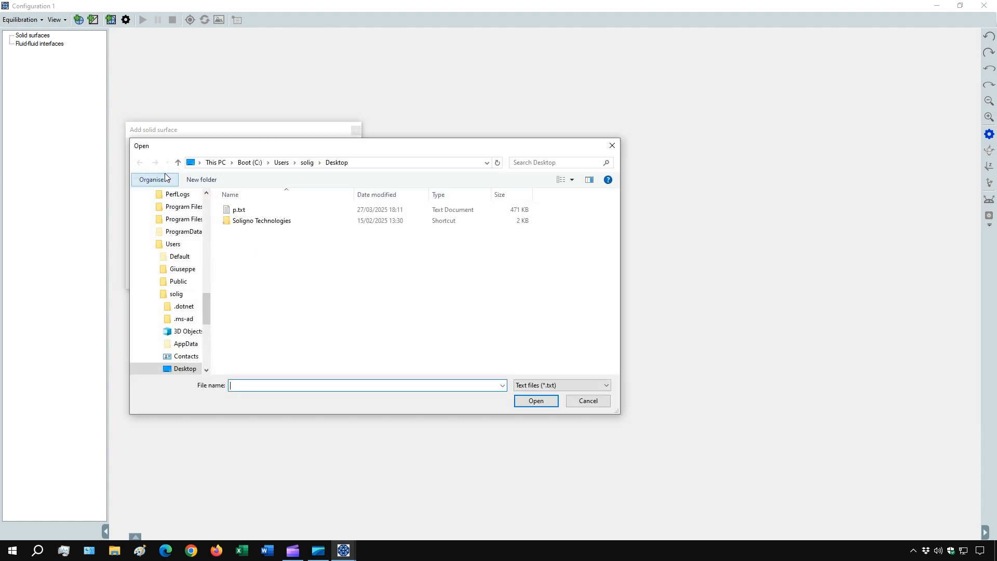
left_click(236, 210)
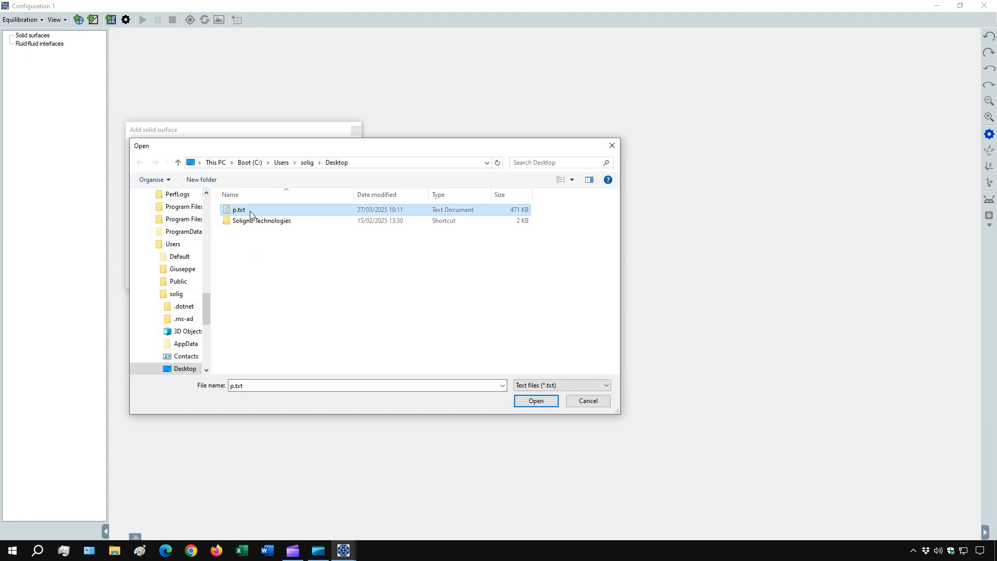
left_click(536, 401)
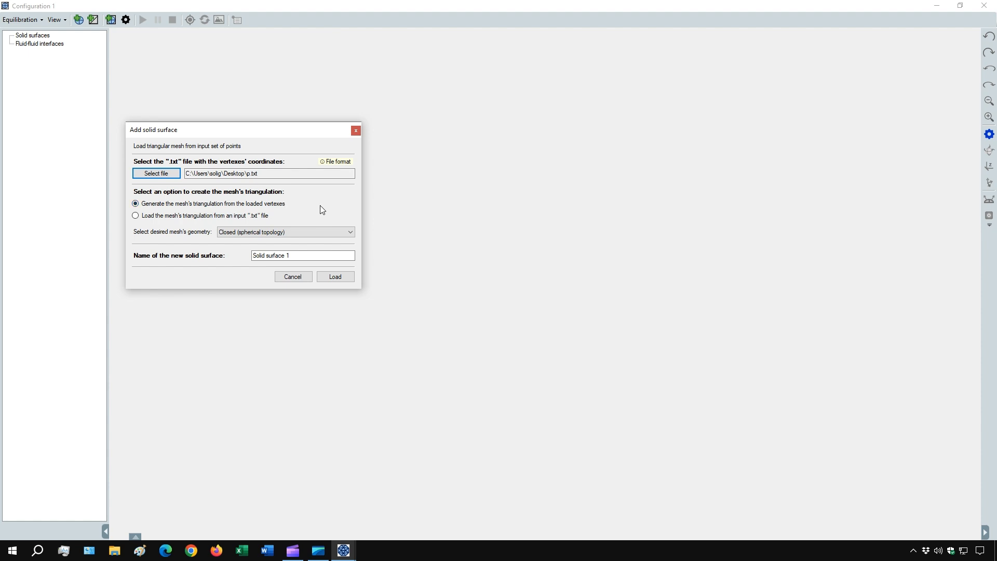
left_click(336, 233)
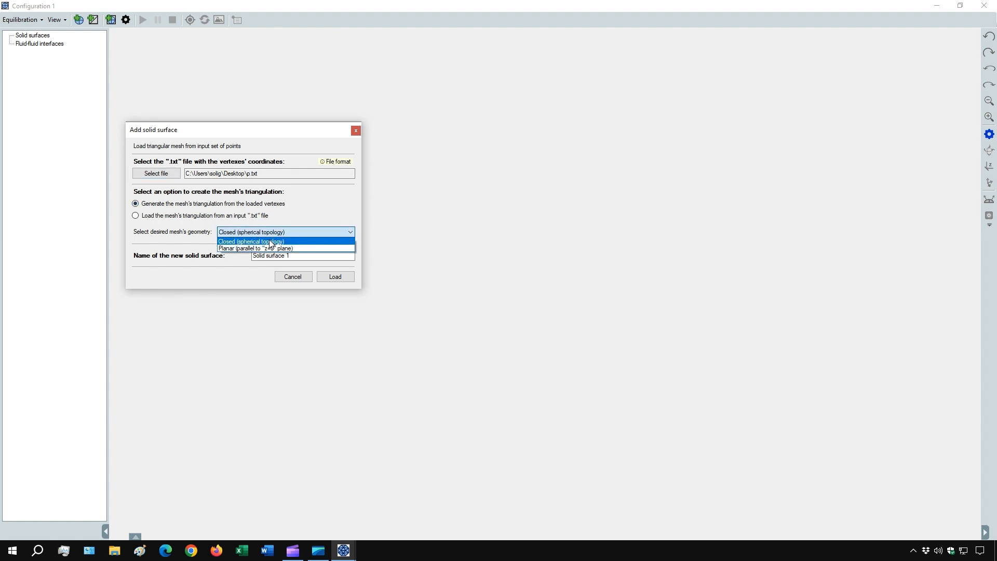
left_click(270, 242)
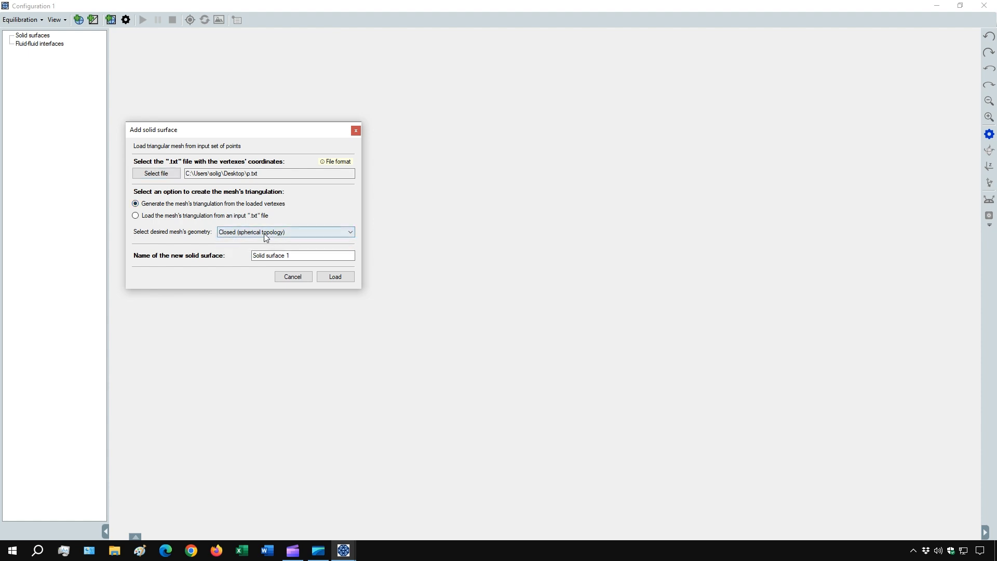
left_click(338, 278)
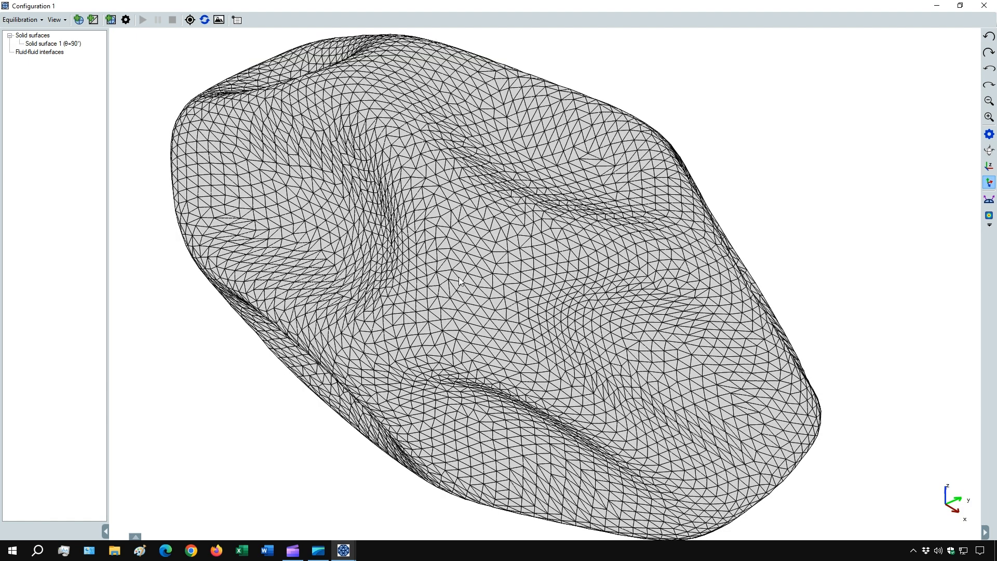
left_click_drag(505, 359, 394, 423)
Start the equilibration of the fluid-fluid interface on the closed solid surface and inspect it.
left_click(318, 547)
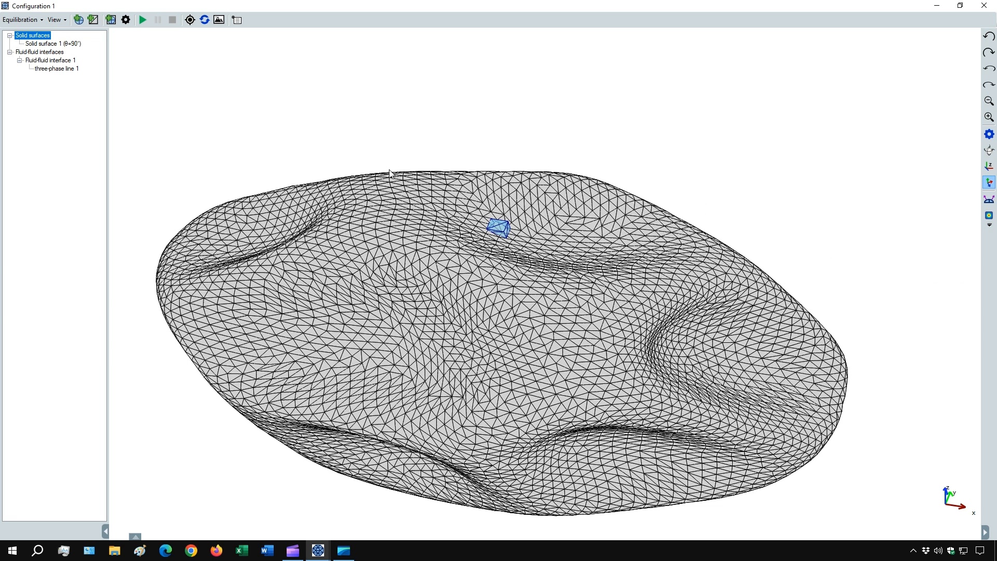
left_click(142, 20)
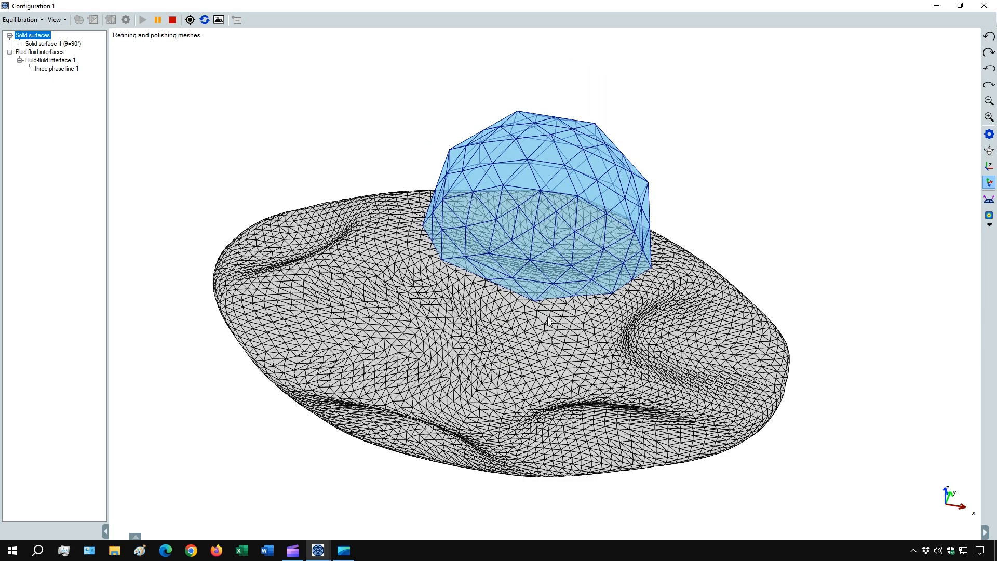
scroll(548, 317, "down", 3)
left_click_drag(548, 318, 395, 412)
scroll(510, 354, "up", 3)
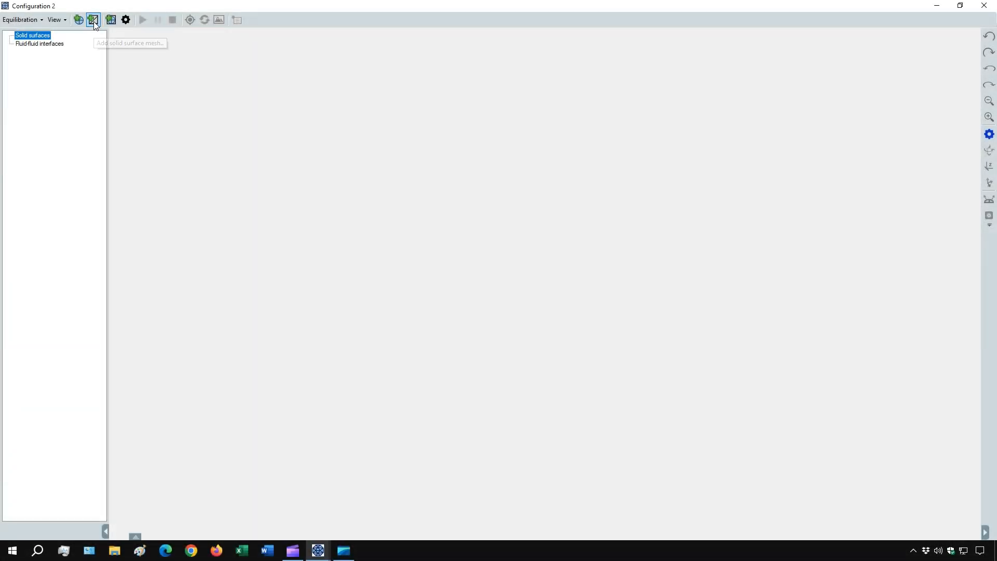
In Configuration 2, add a solid surface from a set of points using p.txt in the triangulate_points_planar folder.
left_click(94, 20)
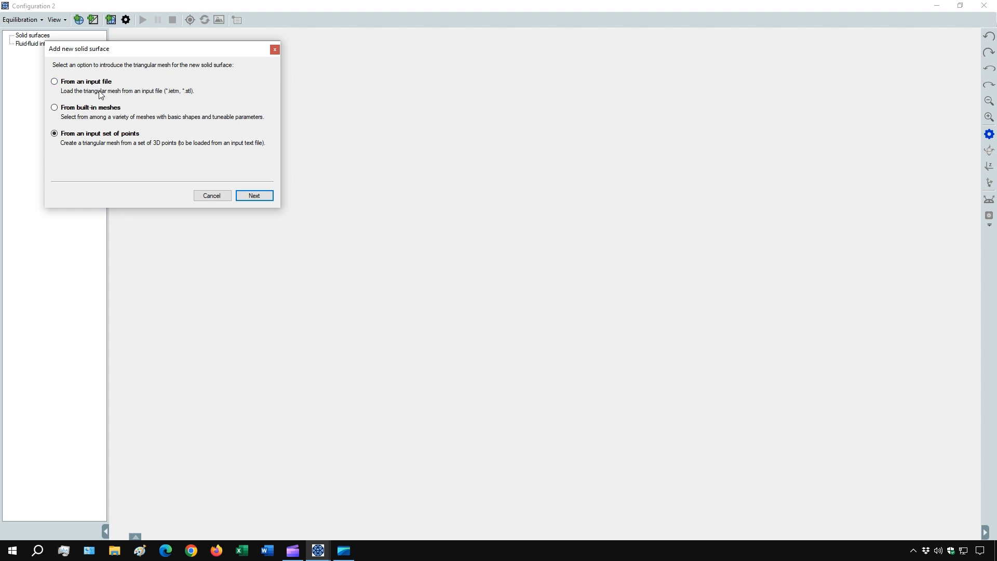
left_click(256, 197)
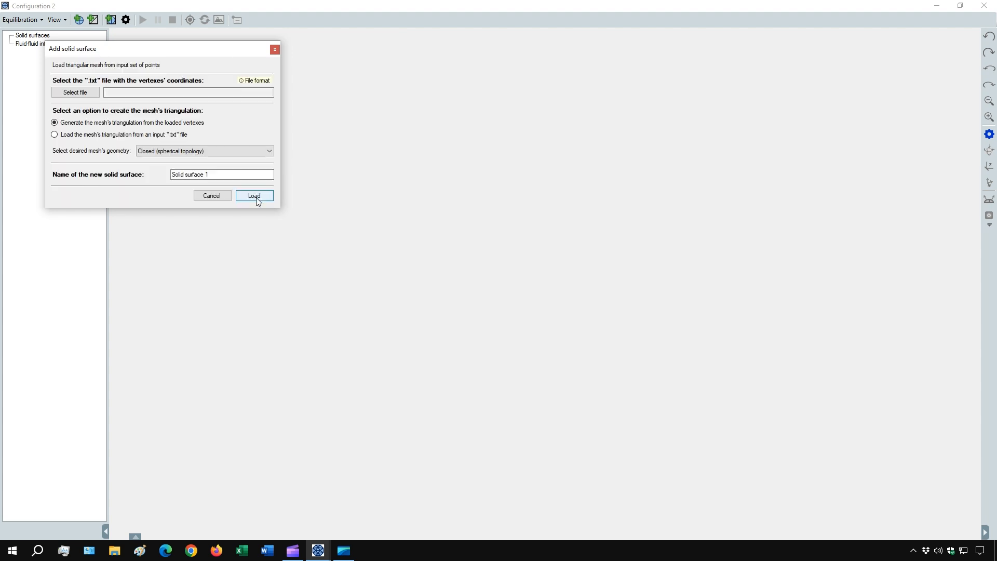
left_click(85, 93)
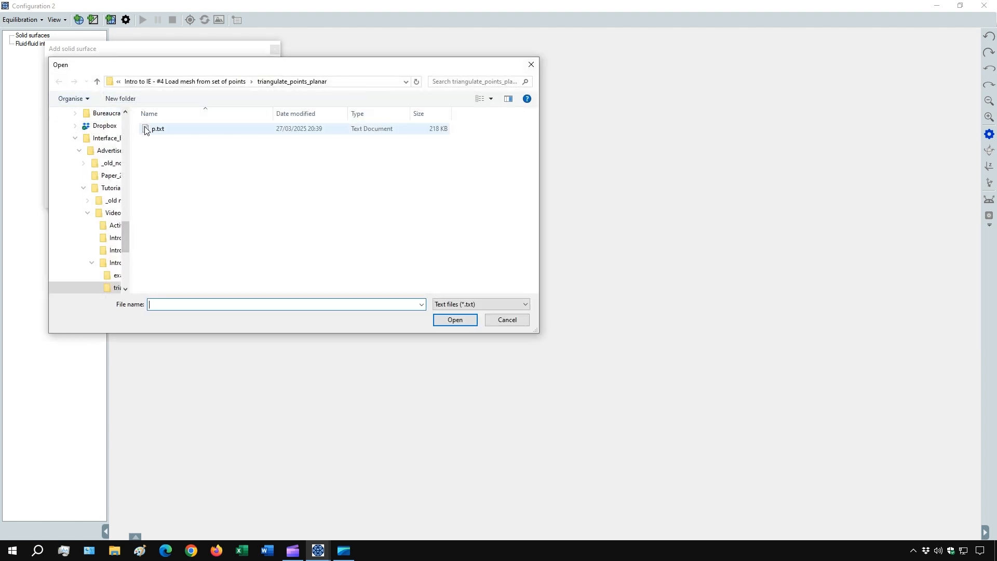
left_click(154, 133)
double_click(153, 133)
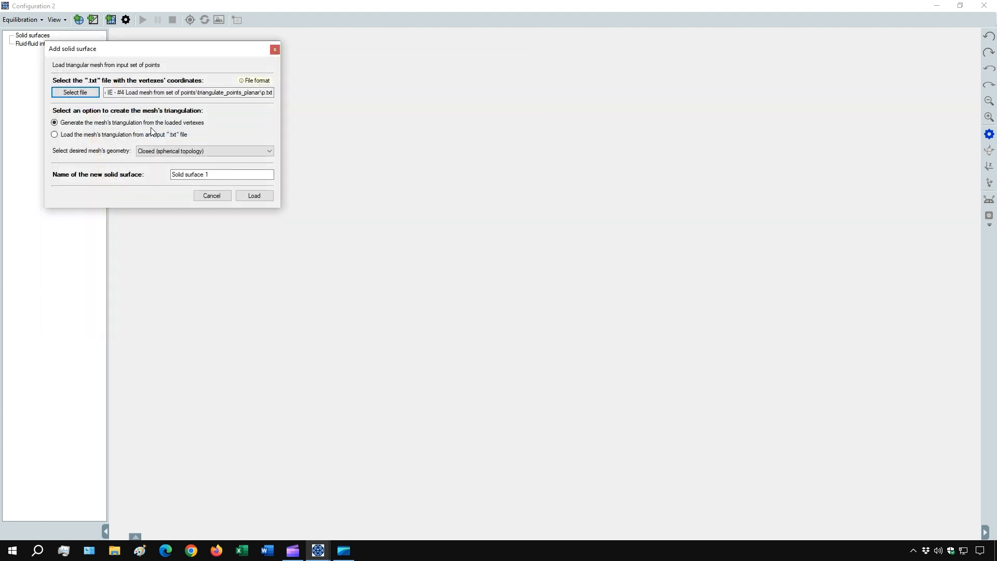
Set the mesh geometry to planar (parallel to the "z=0" plane), load Solid surface 1 and inspect its triangulation.
left_click(237, 154)
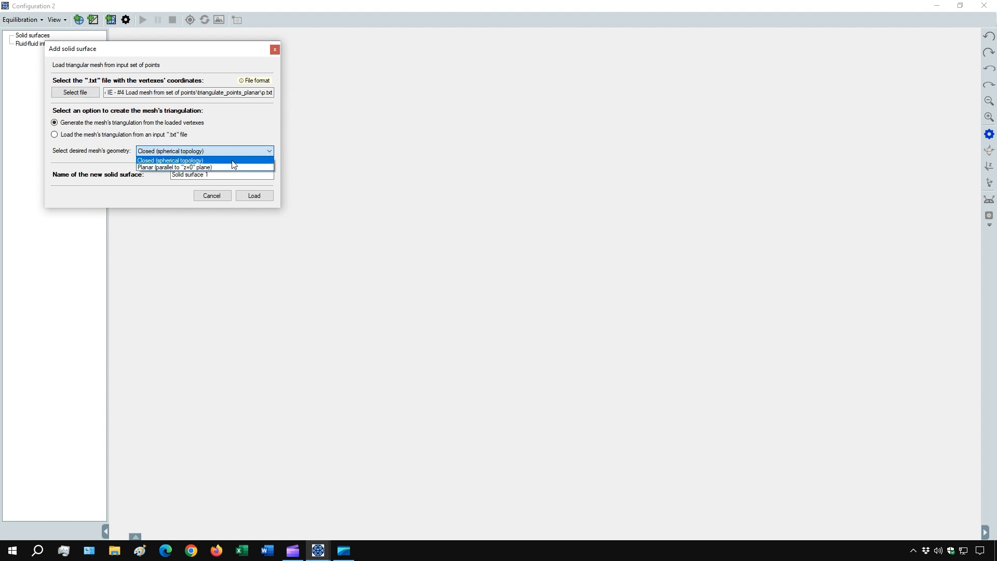
left_click(207, 169)
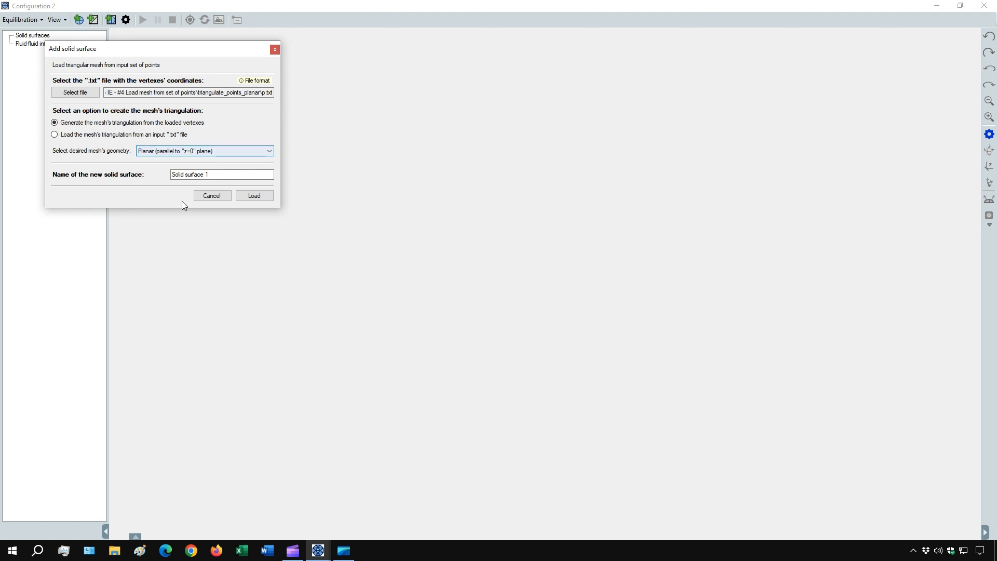
left_click(249, 197)
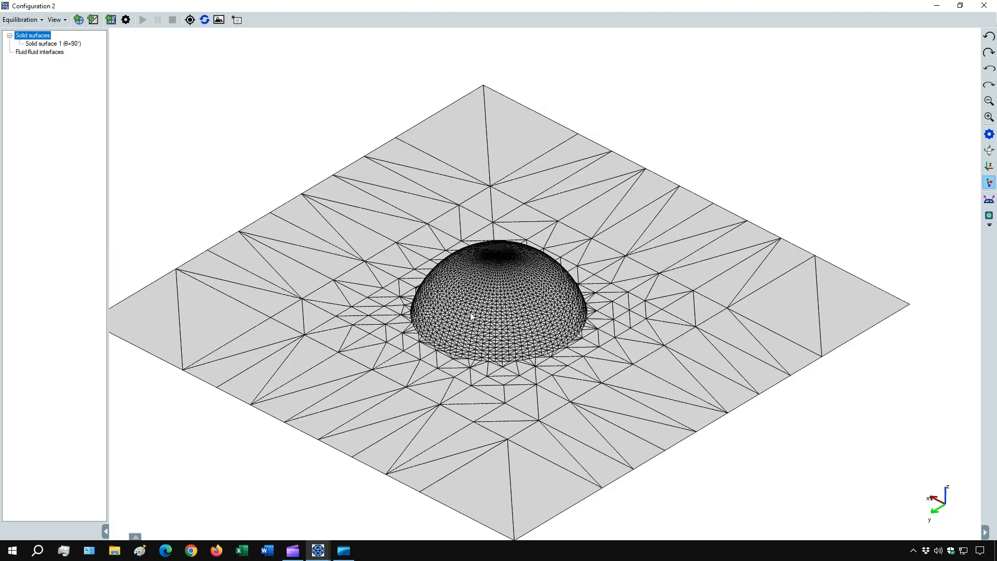
left_click_drag(472, 316, 581, 327)
scroll(550, 347, "up", 2)
scroll(518, 354, "up", 4)
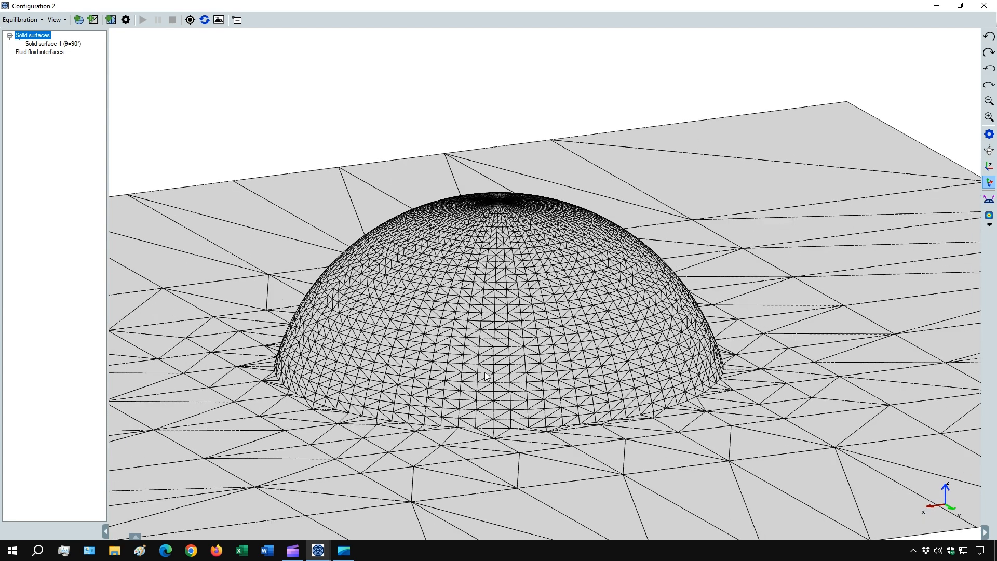
left_click_drag(485, 371, 575, 355)
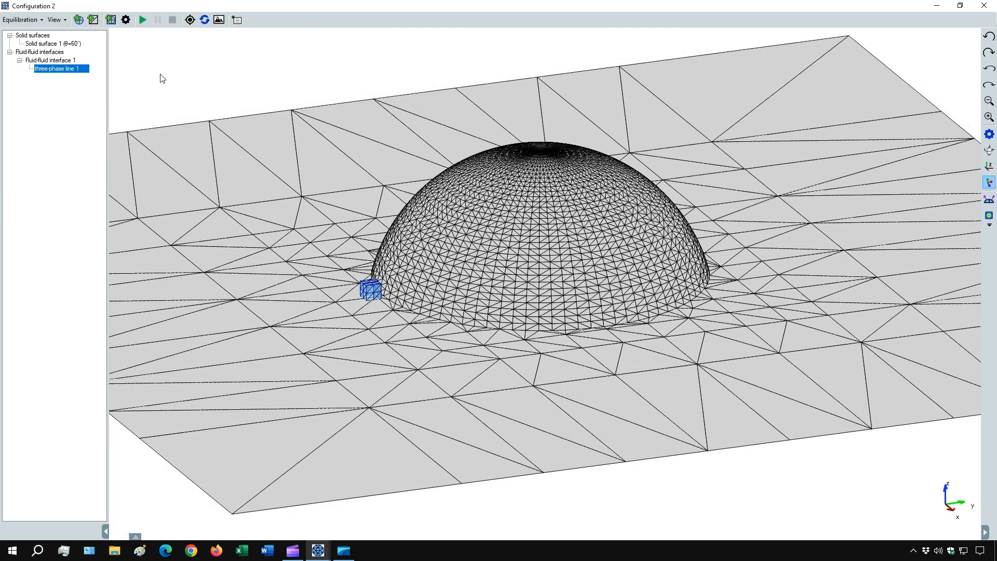
Start the equilibration of the fluid-fluid interface beside the dome on the planar surface and inspect it.
left_click(142, 20)
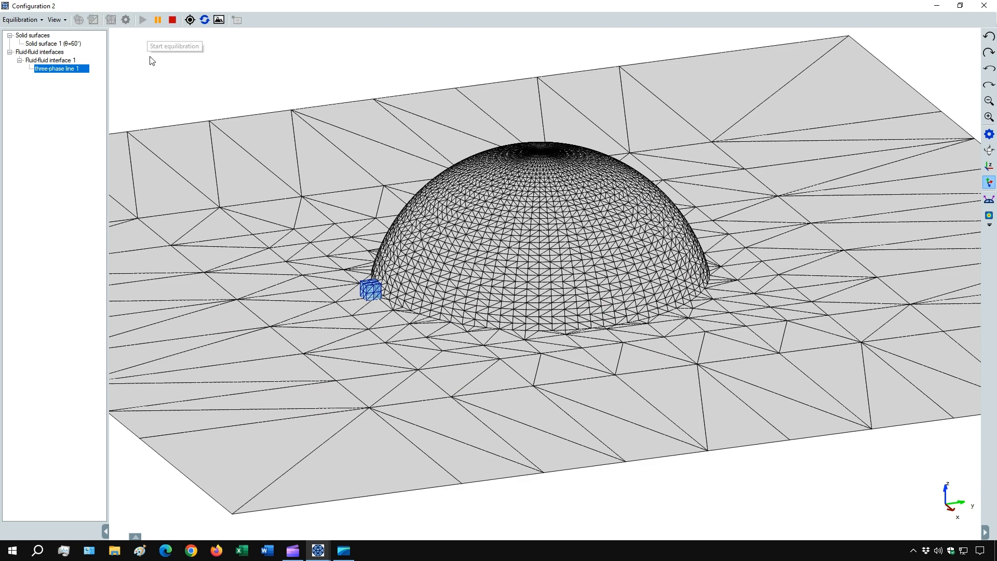
left_click_drag(330, 338, 445, 367)
scroll(406, 390, "up", 2)
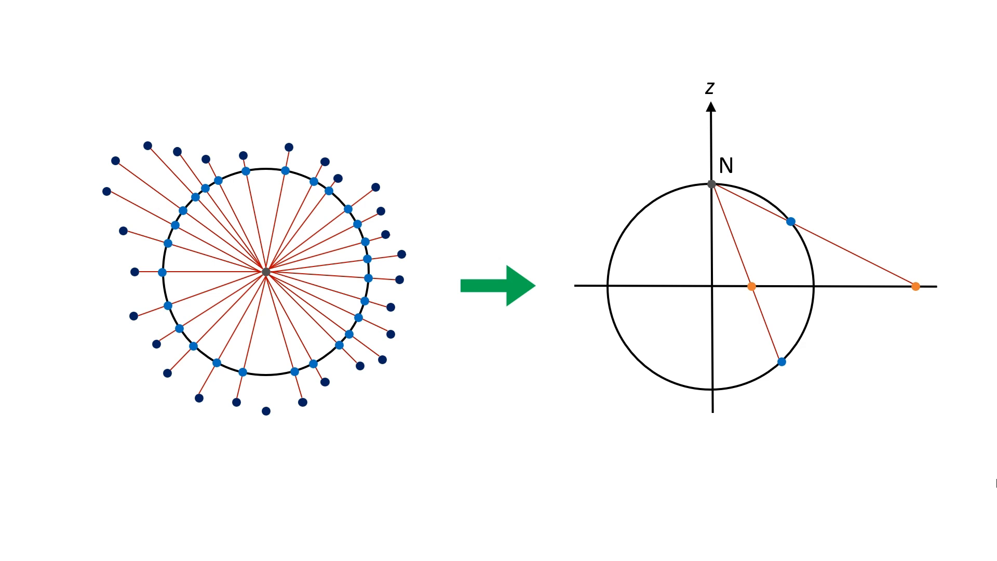
key("Right")
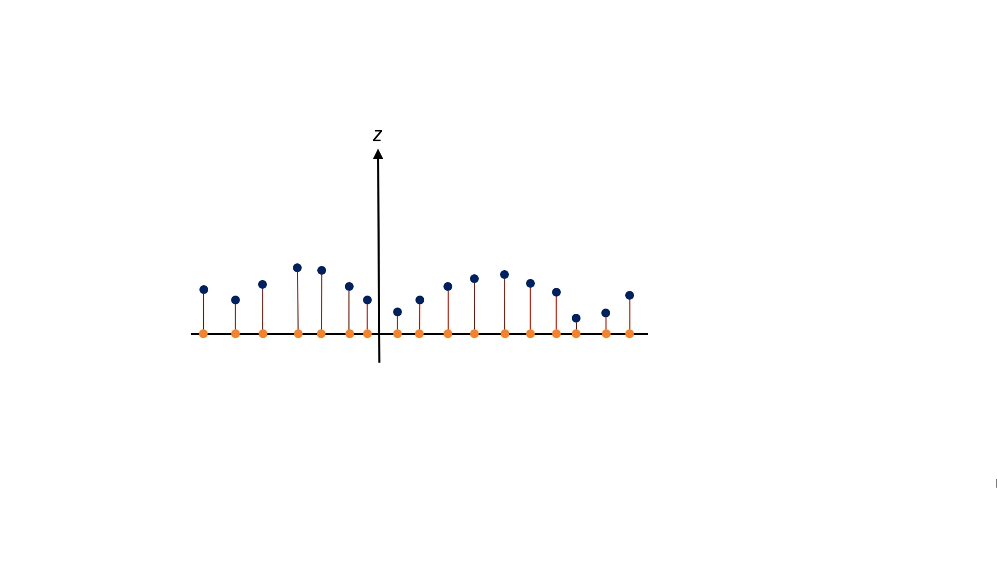
key("Right")
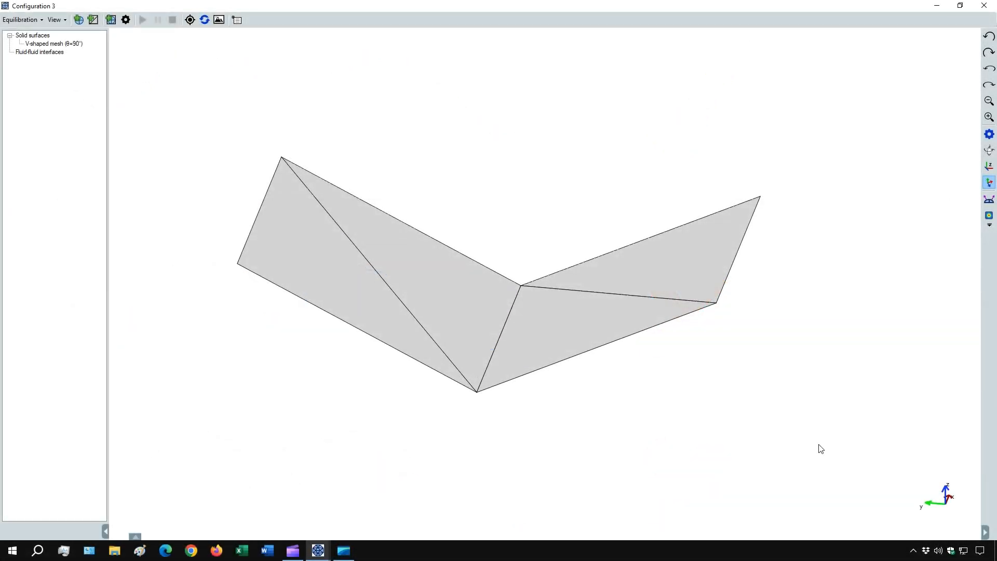
Export the V-shaped mesh's vertex coordinates to the Desktop as "V-shaped mesh - vertex coordinates.txt".
left_click_drag(824, 445, 681, 422)
right_click(52, 44)
mouse_move(67, 53)
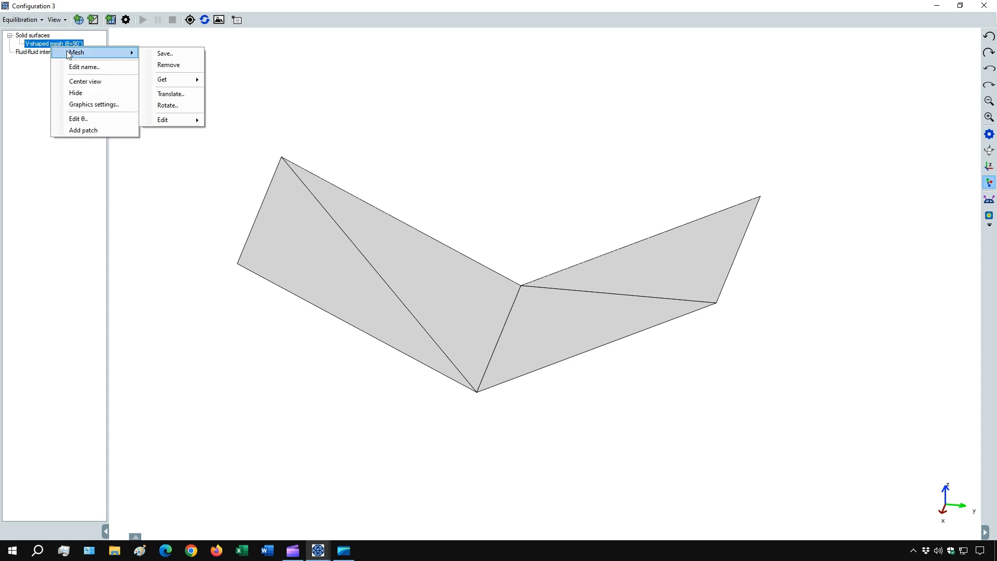
left_click(171, 52)
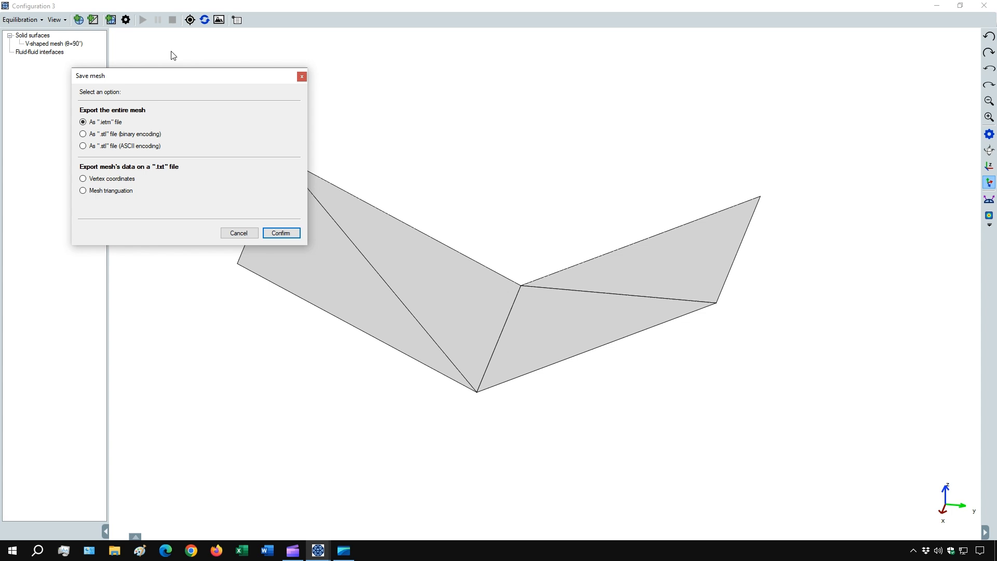
left_click(94, 180)
left_click(273, 233)
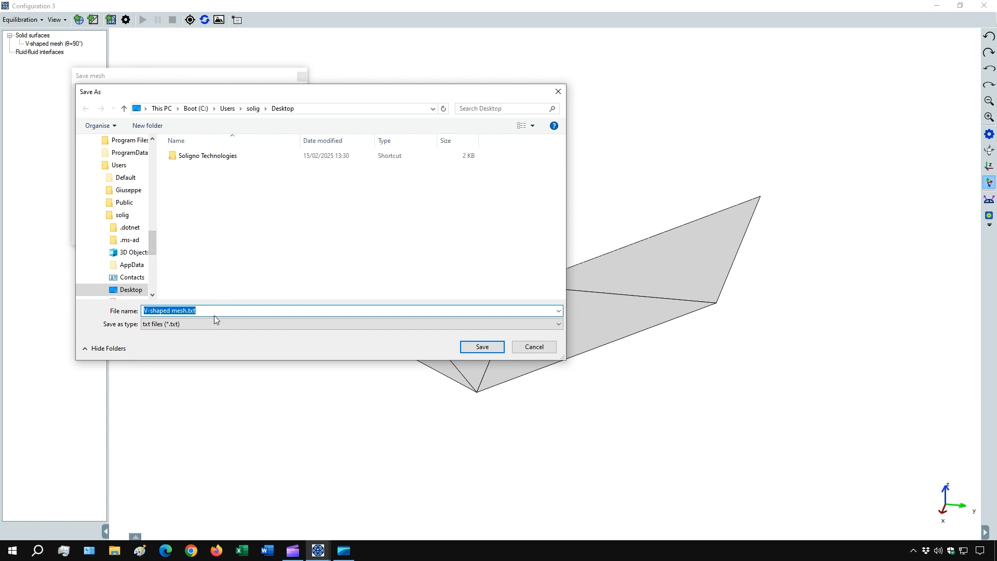
left_click(187, 310)
type("- vert")
type("ex coordinates")
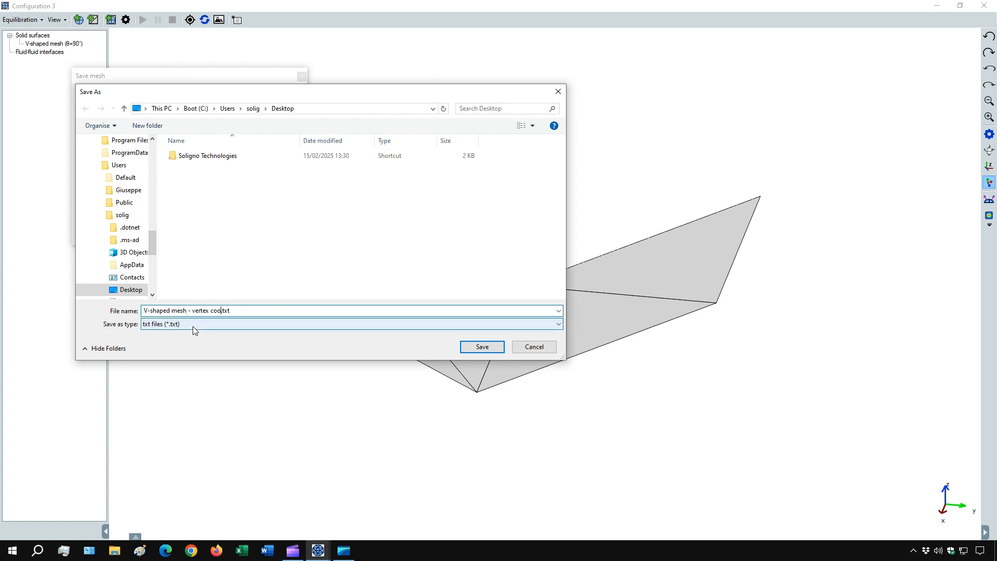
left_click(482, 347)
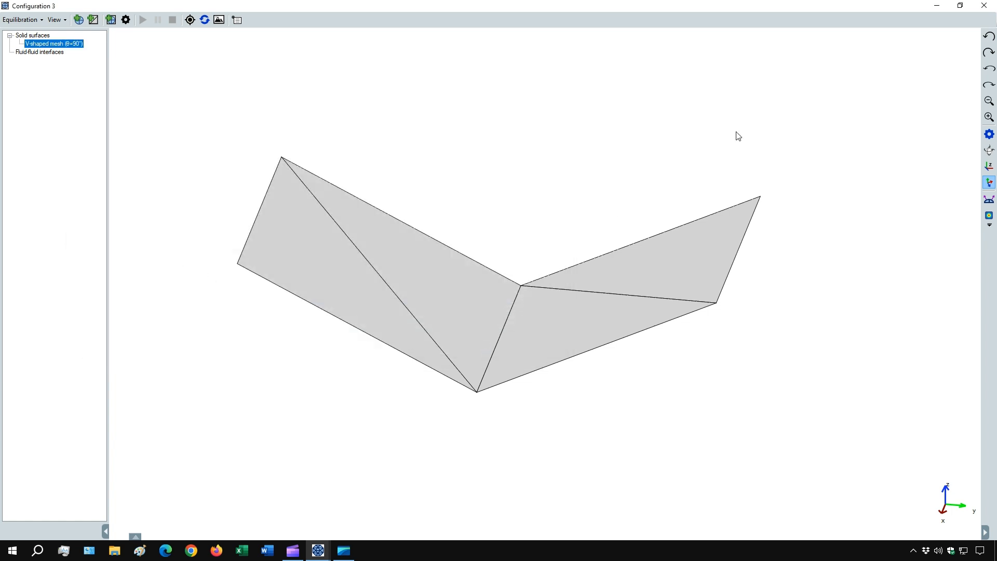
Open the exported vertex coordinates file from the desktop in Notepad and shrink its window to a low strip.
left_click(936, 6)
double_click(20, 73)
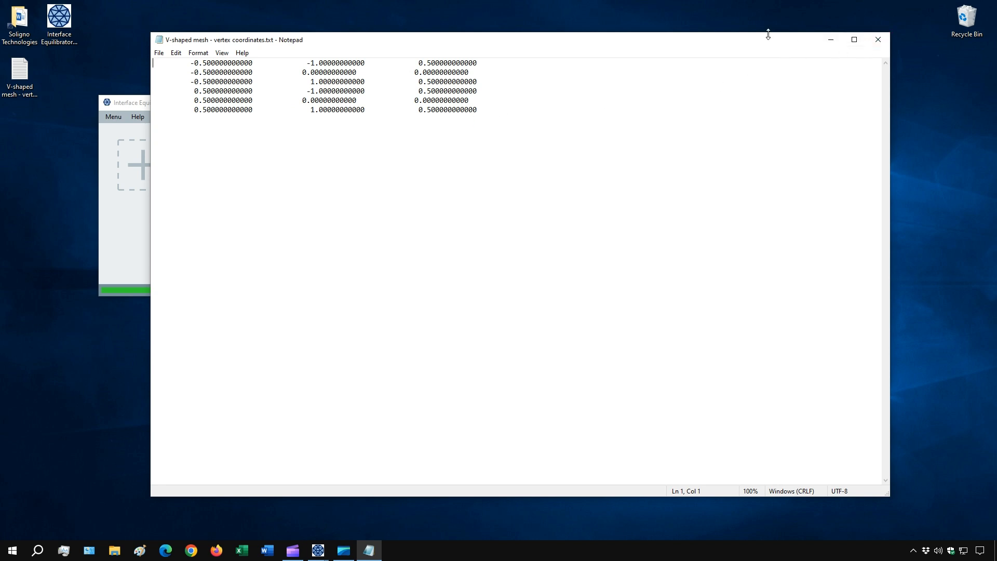
left_click_drag(767, 32, 684, 388)
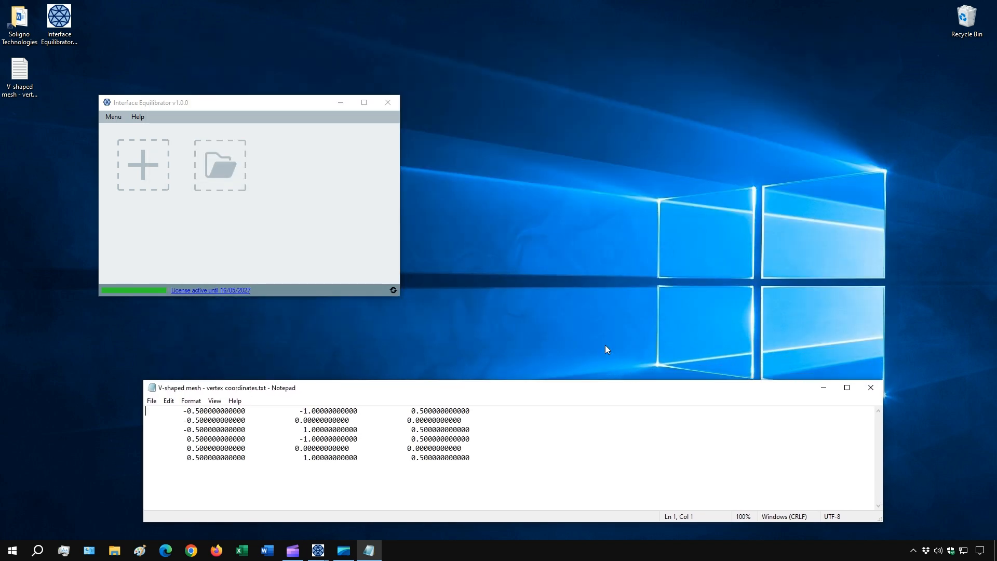
Export the V-shaped mesh's triangulation from Configuration 3 to the Desktop as "V-shaped mesh - triangulation.txt".
mouse_move(318, 550)
left_click(373, 503)
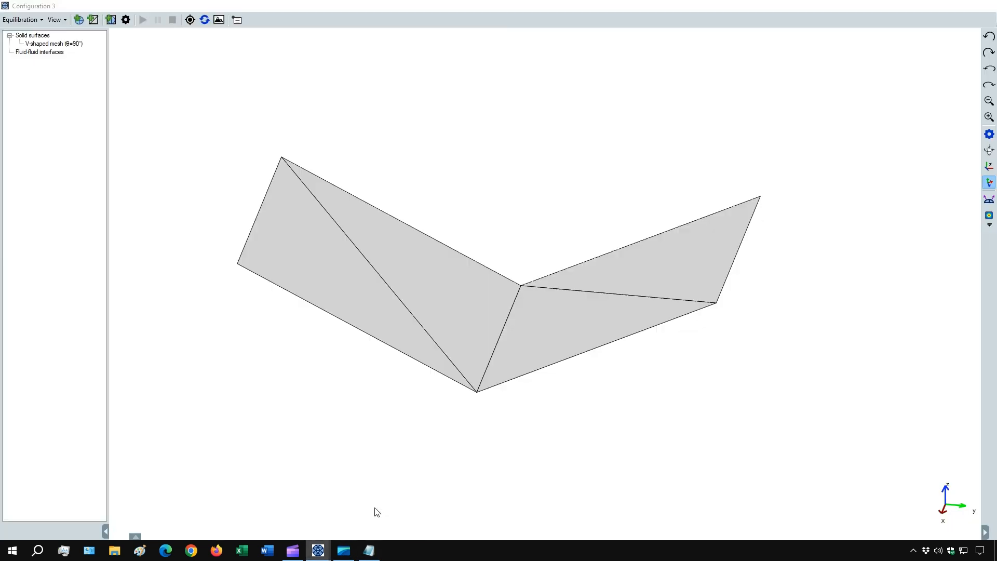
right_click(45, 49)
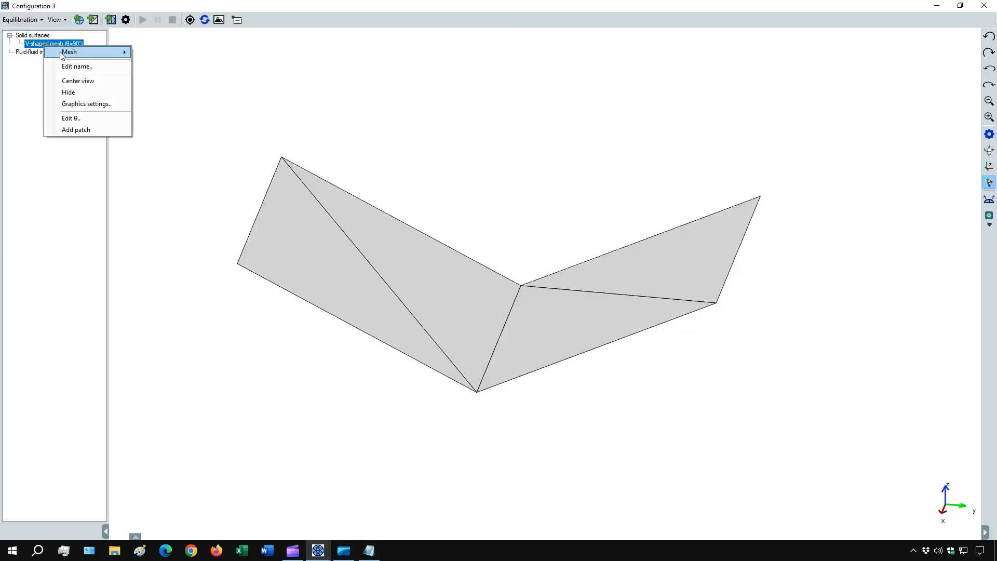
mouse_move(60, 52)
left_click(171, 55)
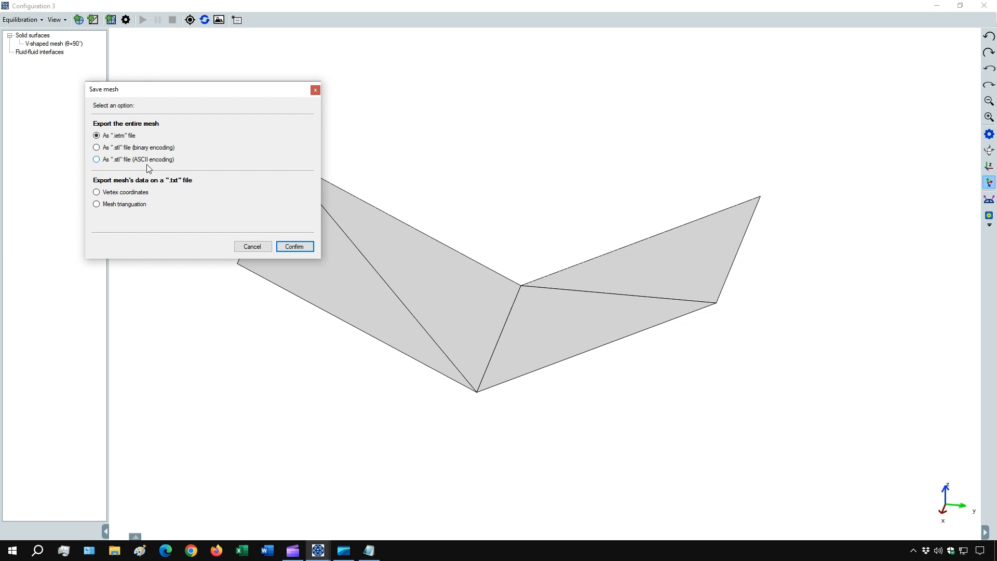
left_click(110, 205)
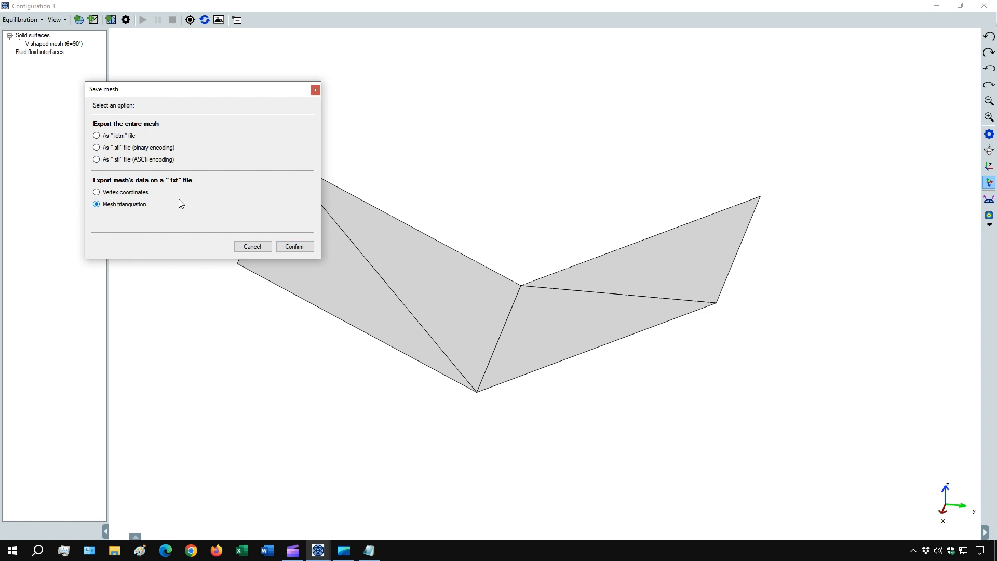
left_click(294, 247)
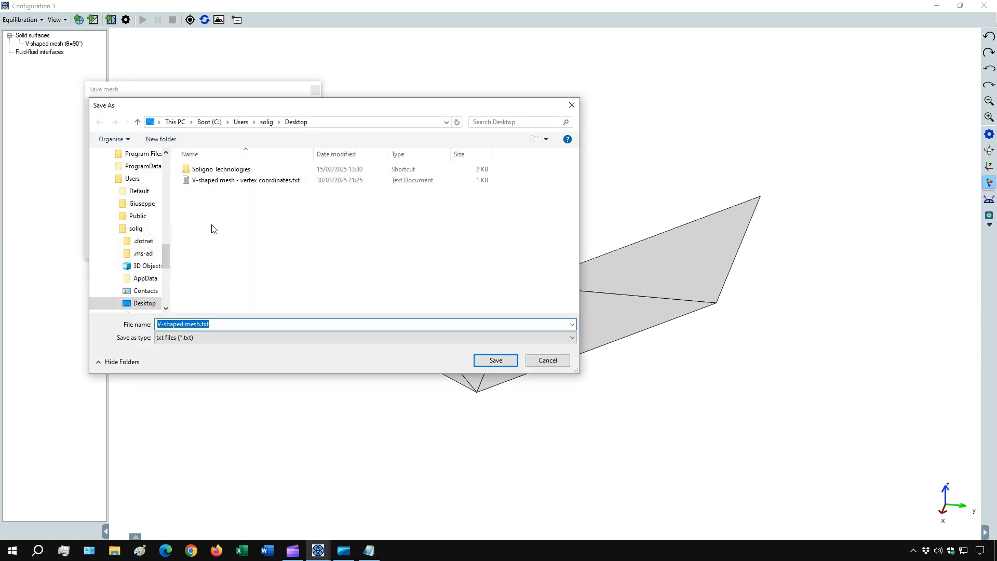
left_click(249, 180)
left_click(208, 320)
left_click_drag(206, 324, 249, 325)
type("triangulation")
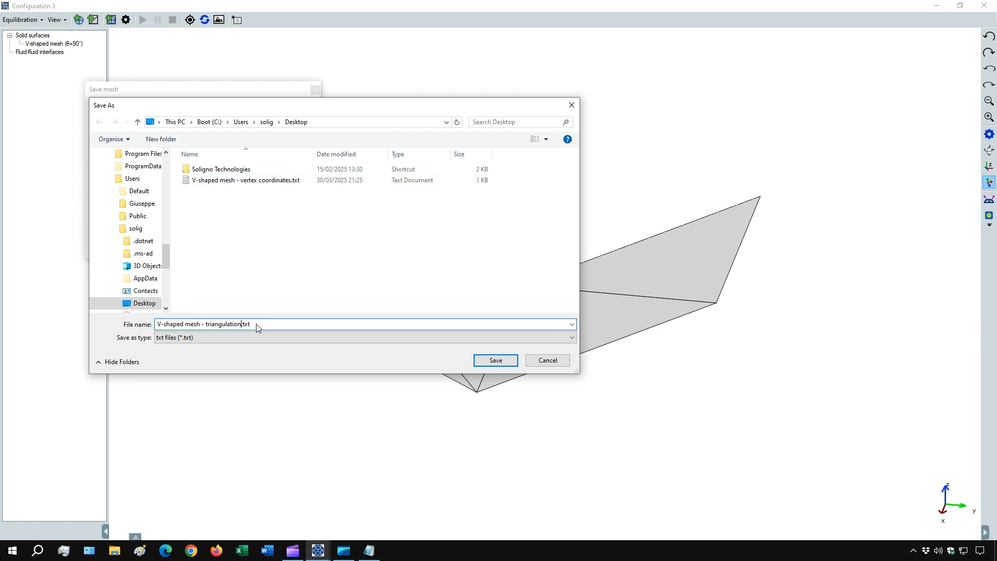
left_click(481, 361)
Open the exported triangulation file from the desktop in Notepad and place its window as a low strip above the vertex coordinates file.
left_click(936, 5)
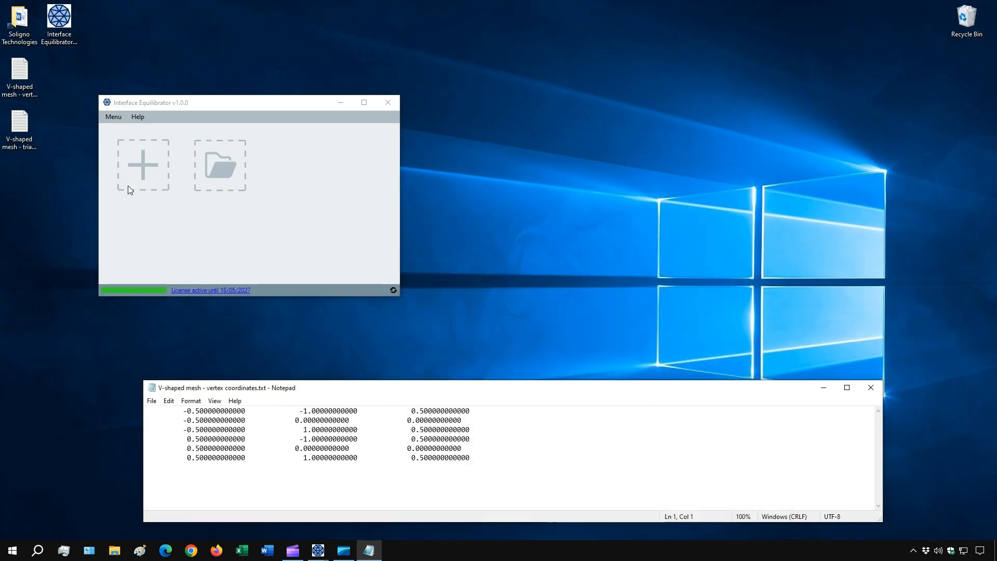
double_click(20, 130)
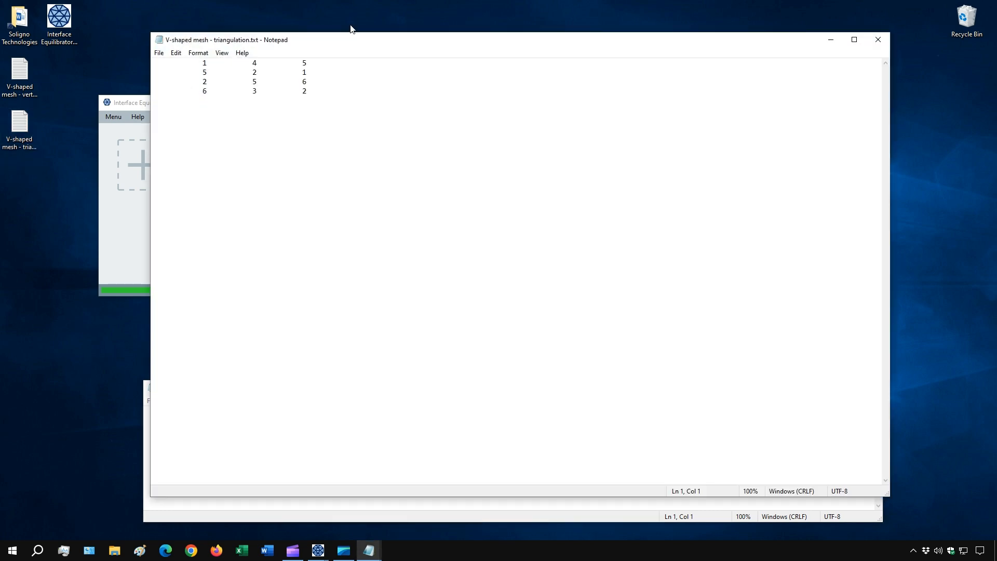
left_click_drag(355, 36, 337, 267)
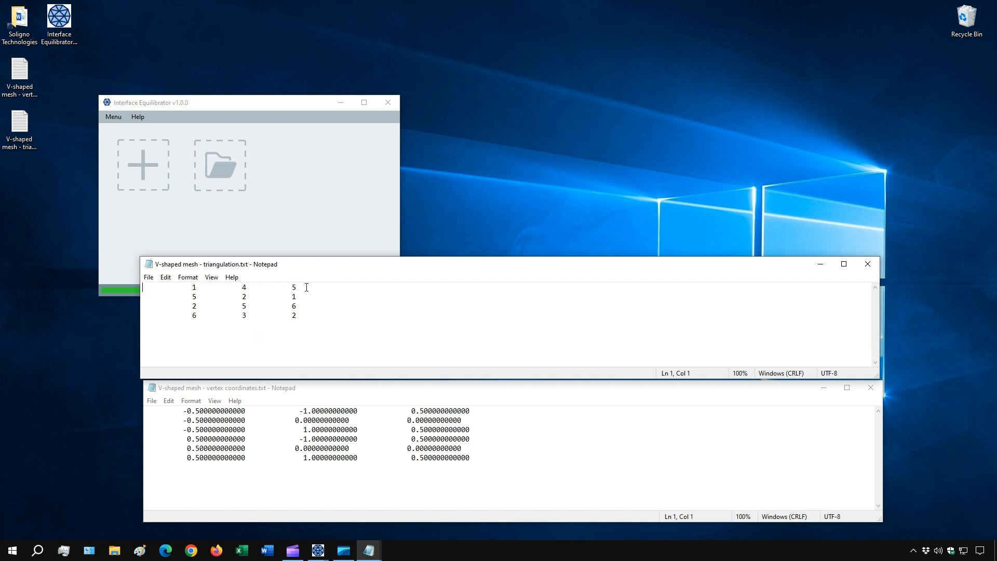
Compare the first triangle row of the triangulation file with the matching rows in the vertex coordinates file.
left_click_drag(306, 287, 136, 291)
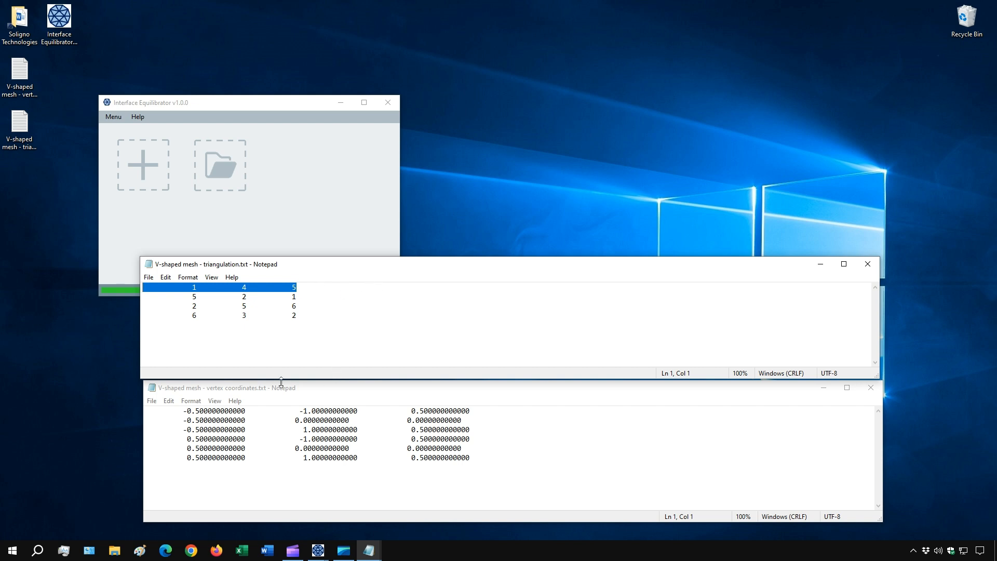
left_click_drag(464, 409, 145, 411)
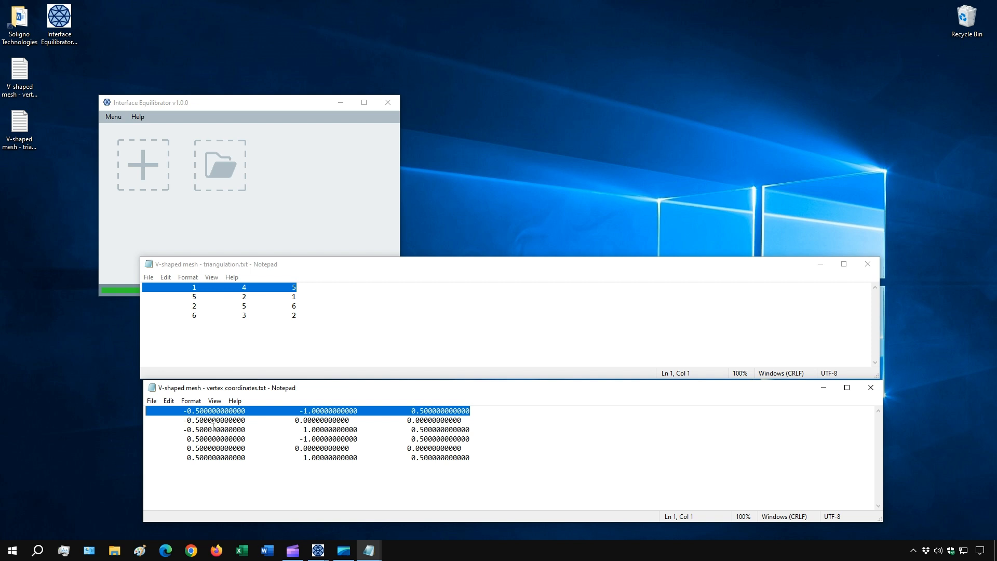
left_click_drag(473, 439, 138, 444)
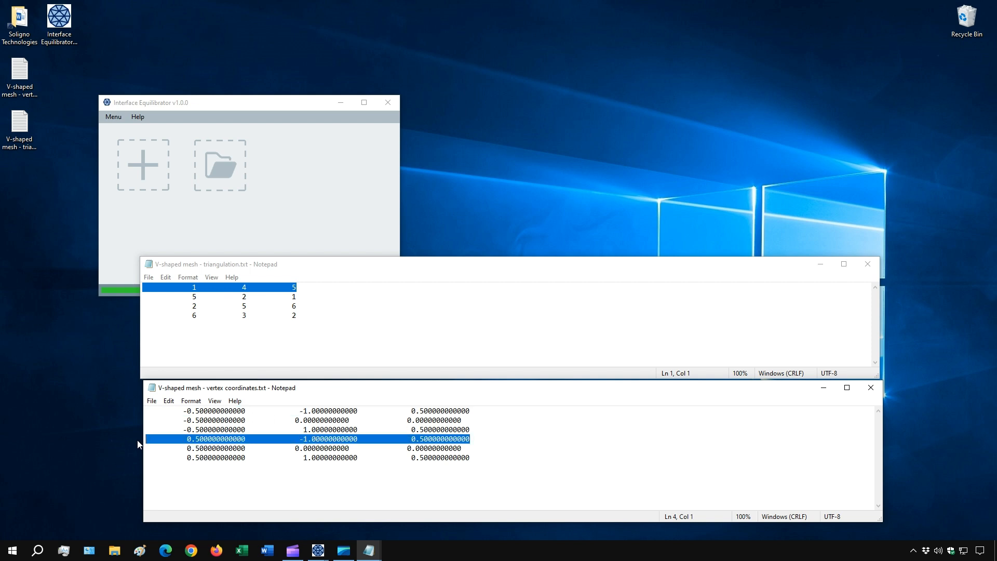
left_click_drag(476, 456, 151, 458)
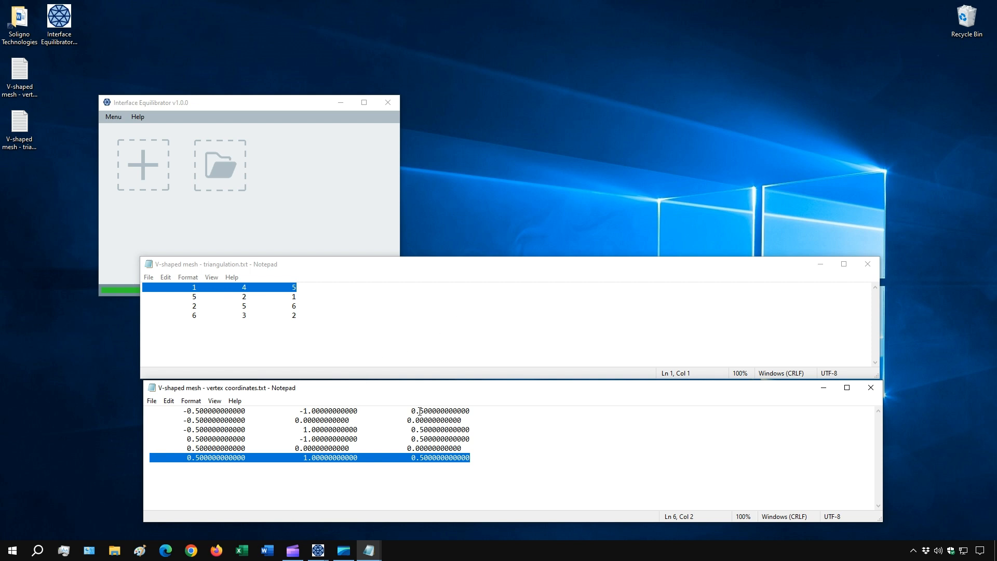
left_click(413, 447)
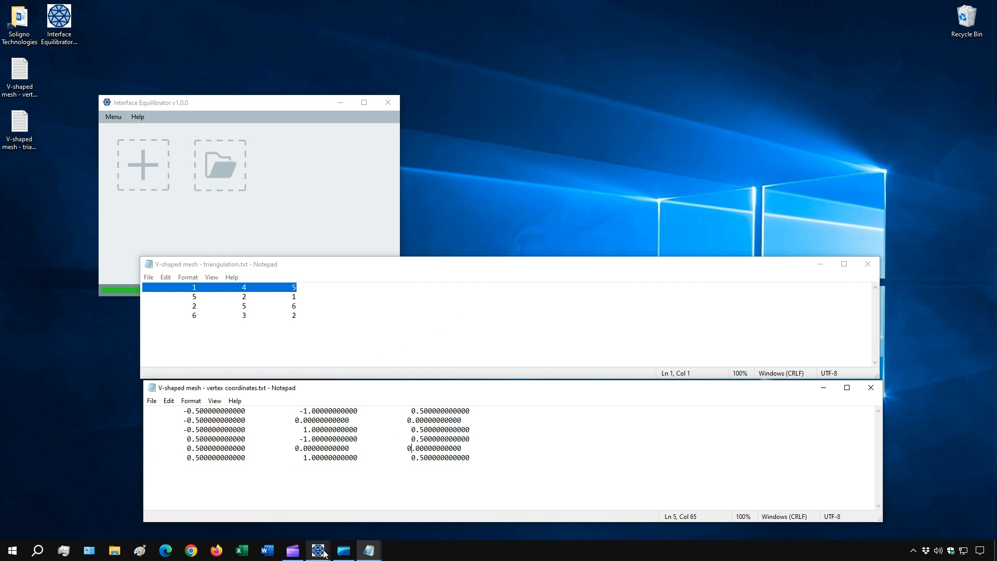
Bring up Configuration 3, resize its window to leave the vertex coordinates file visible below, and recenter the mesh view.
mouse_move(318, 550)
left_click(366, 490)
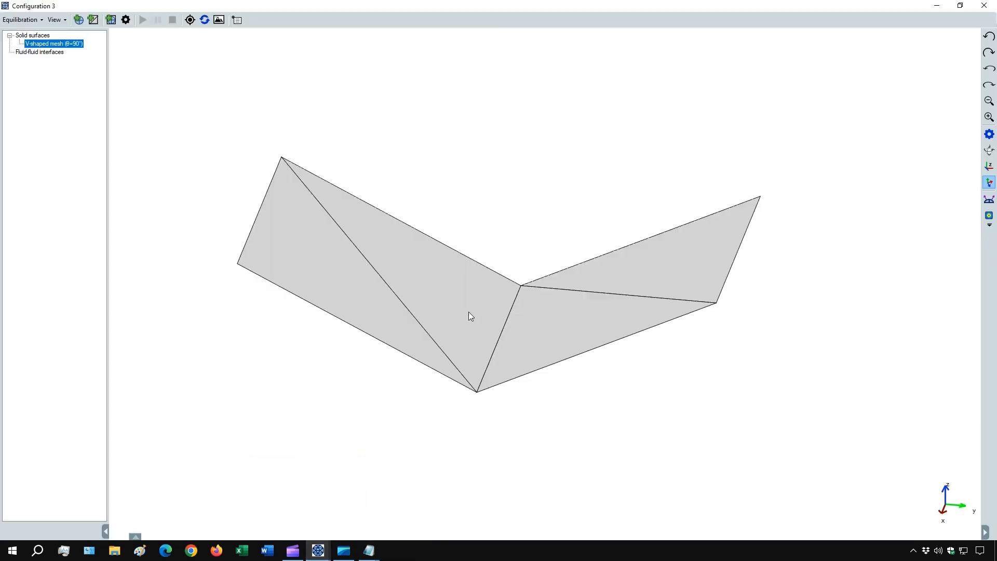
mouse_move(474, 306)
left_mouse_down()
mouse_move(462, 323)
mouse_move(488, 307)
left_mouse_up()
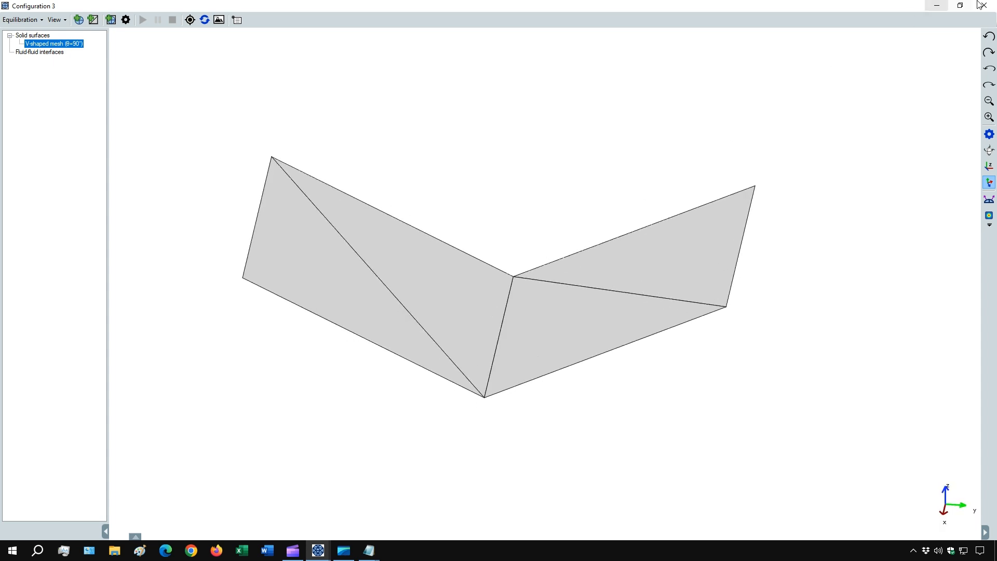
left_click(960, 5)
left_click_drag(214, 22, 202, 11)
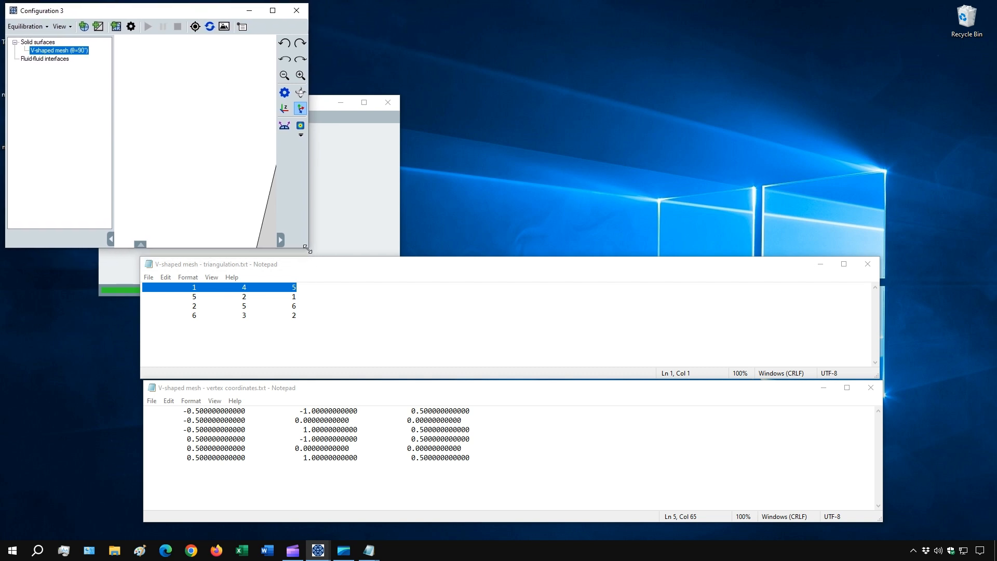
left_click_drag(305, 248, 976, 405)
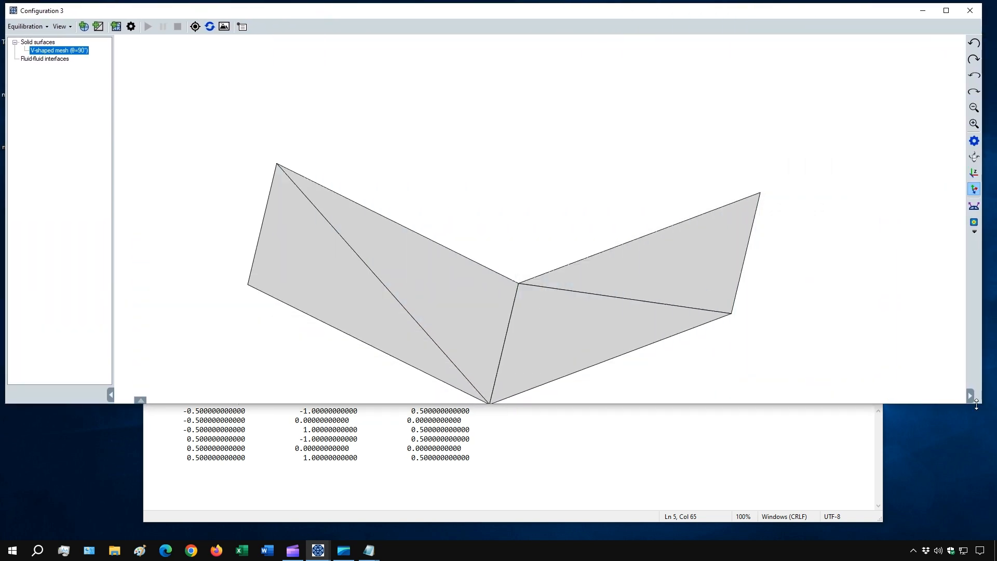
left_click(195, 27)
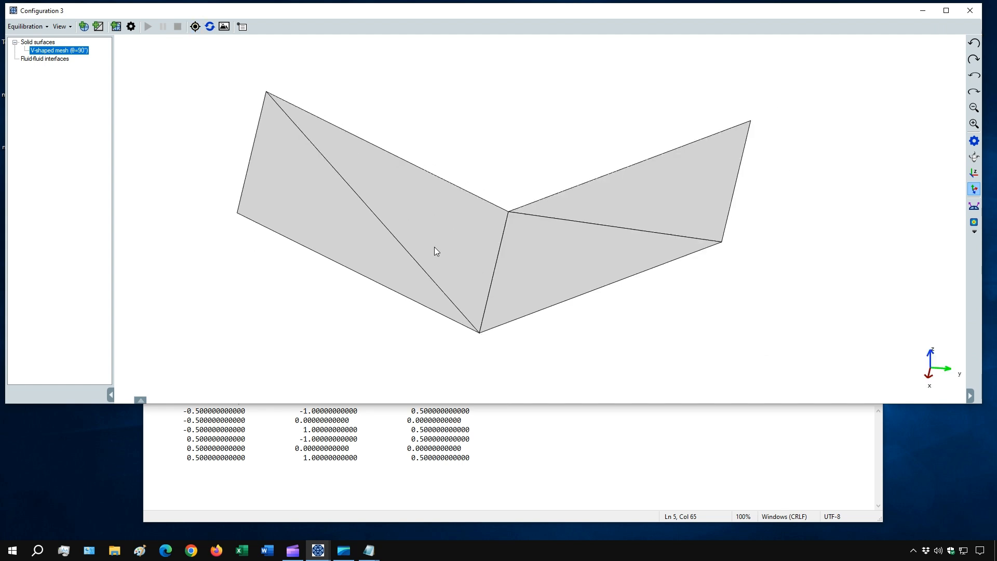
Inspect the coordinates of three vertices of the V-shaped mesh with the vertex selection tool and match each to its row in the coordinates file.
left_click(242, 26)
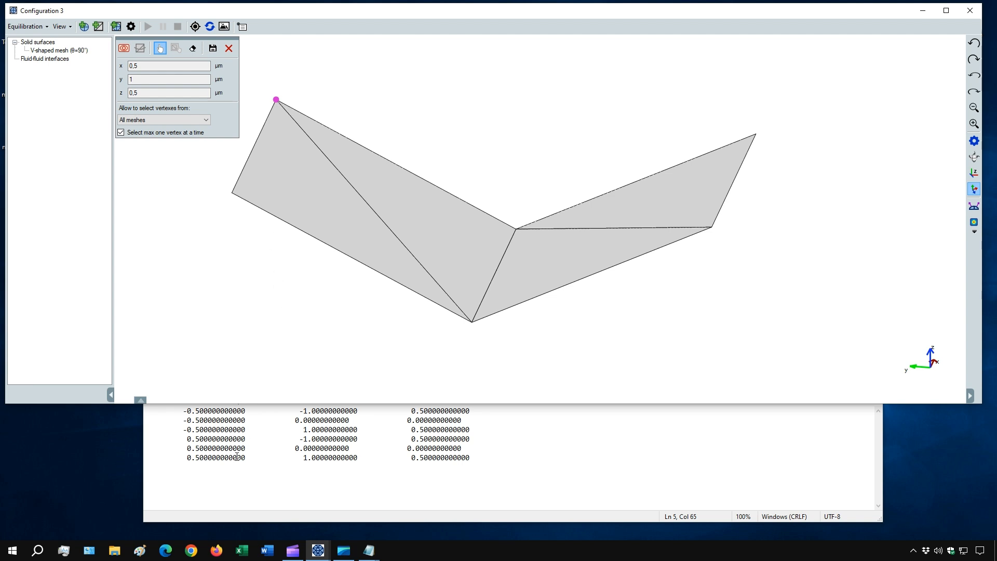
left_click_drag(475, 457, 166, 457)
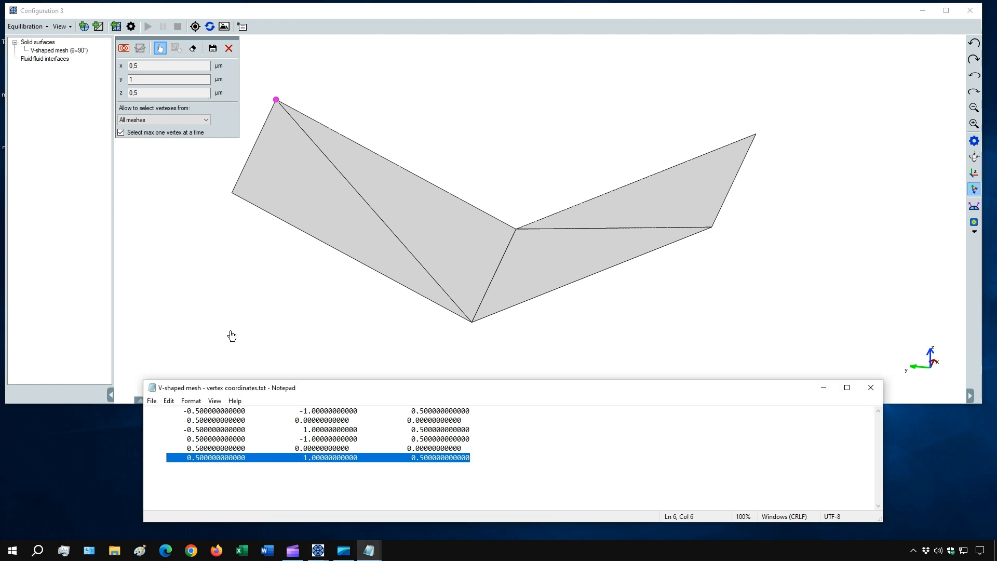
left_click(160, 51)
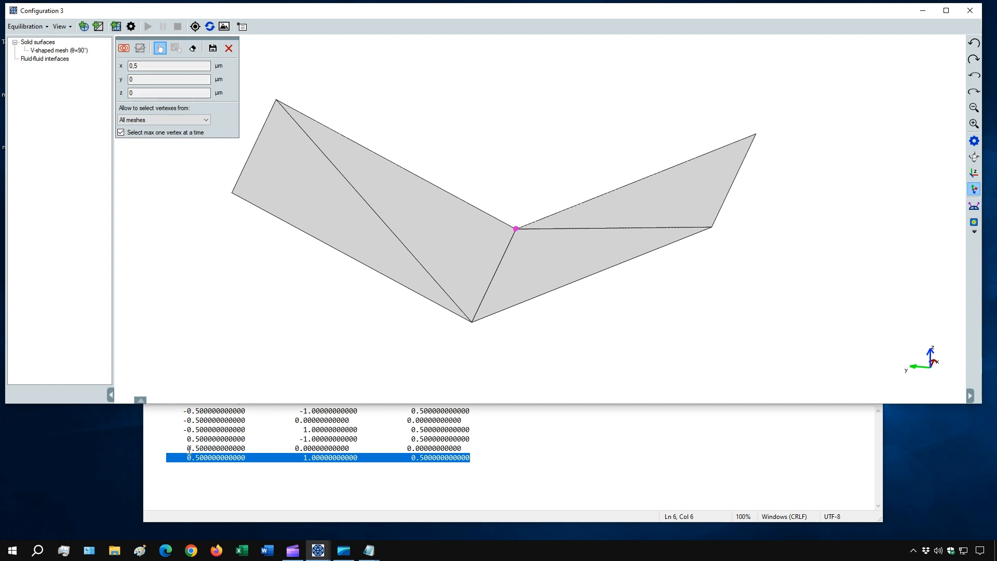
left_click_drag(188, 448, 472, 449)
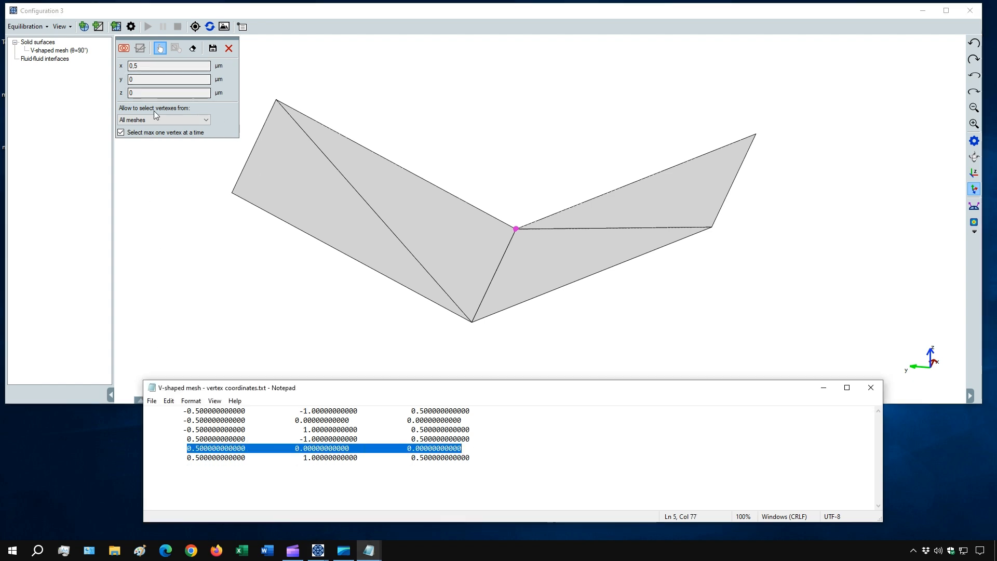
left_click(169, 55)
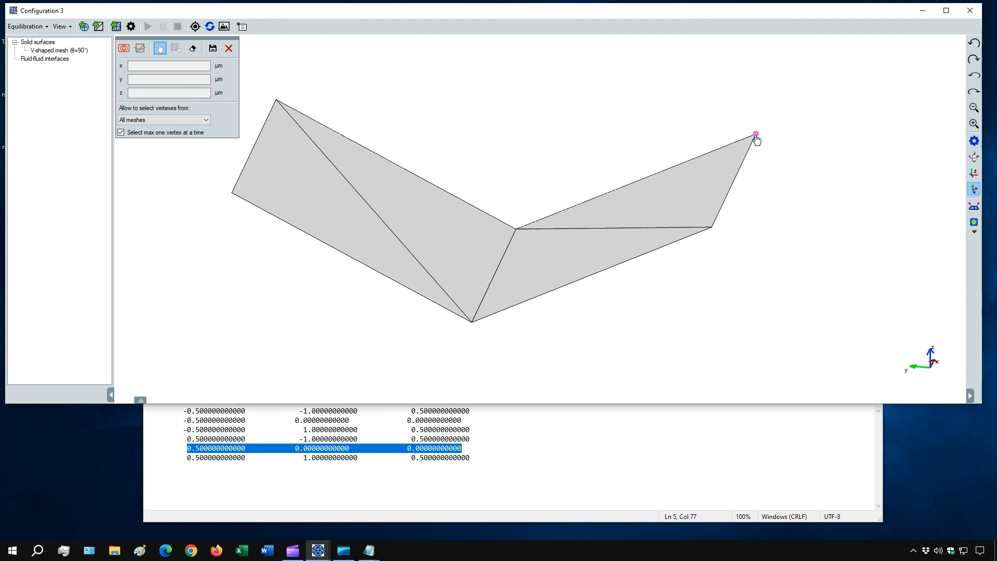
left_click(755, 136)
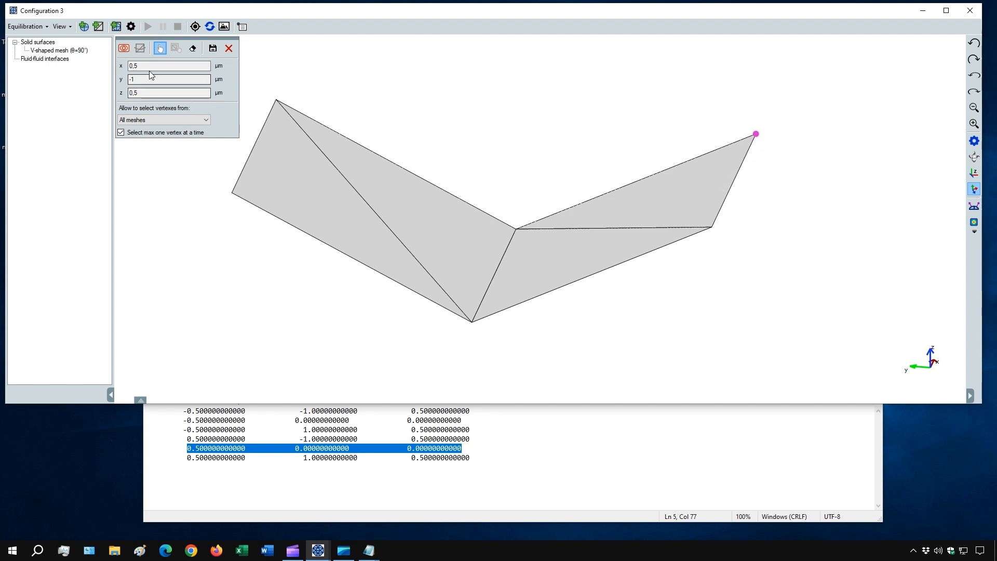
left_click_drag(470, 439, 119, 436)
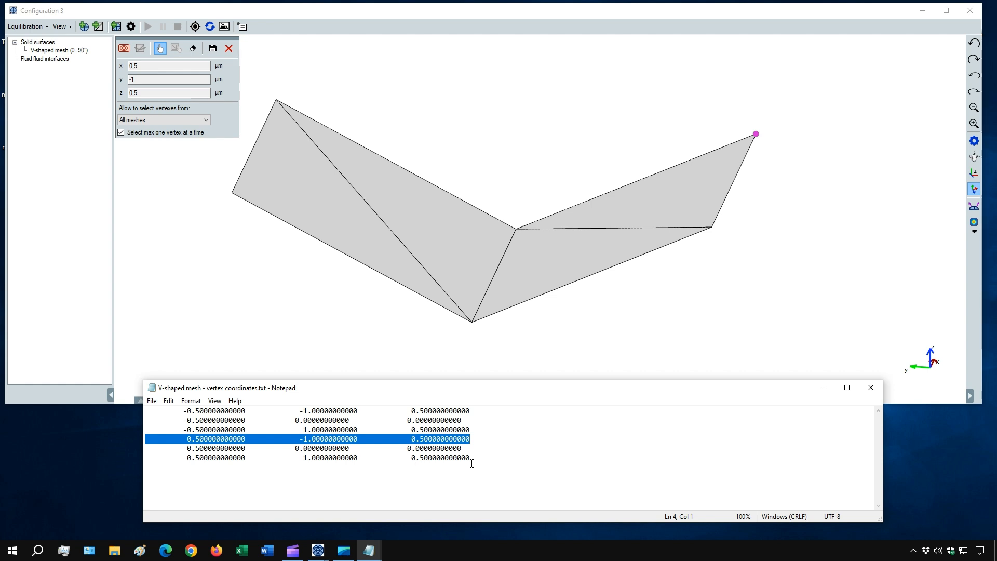
left_click(611, 434)
left_click(228, 48)
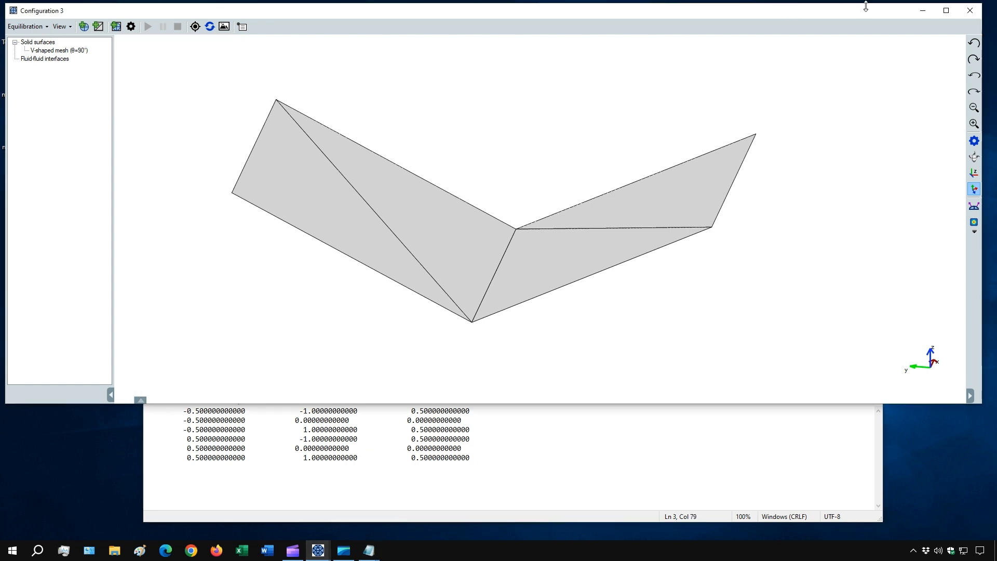
Append the triangle row "4 5 6" to the end of the triangulation file in Notepad and save it.
left_click(922, 11)
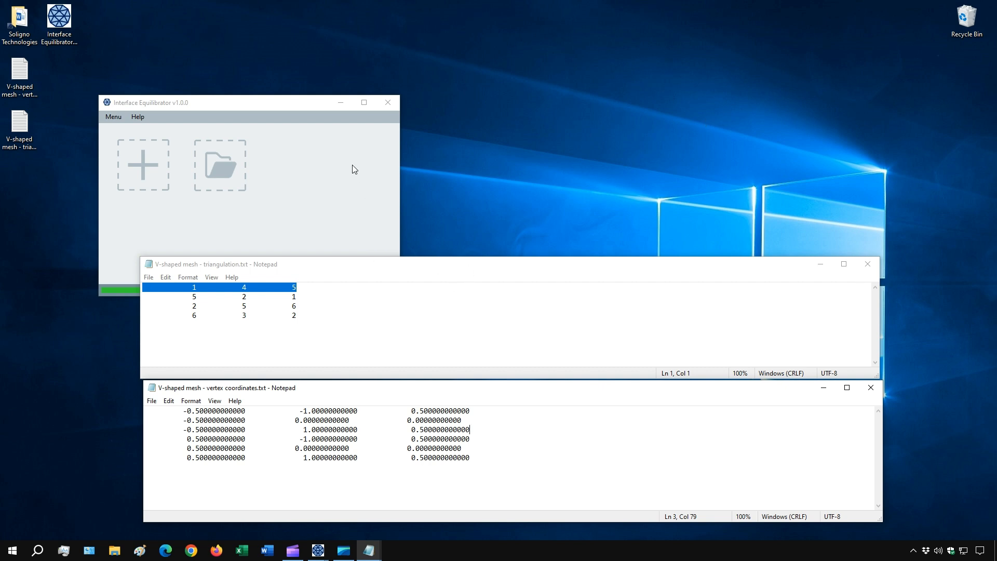
left_click(20, 137)
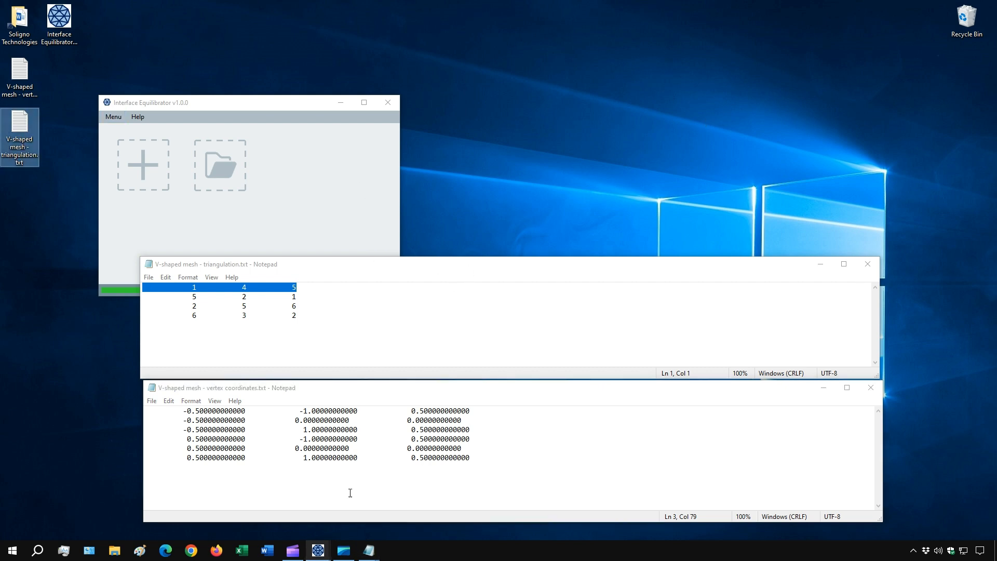
left_click(301, 323)
key("Return")
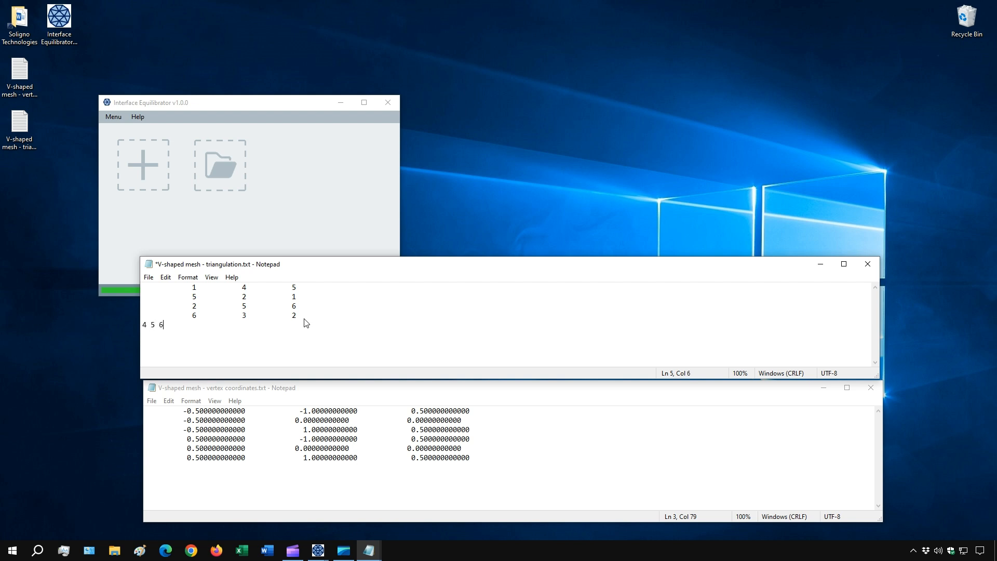
left_click(148, 277)
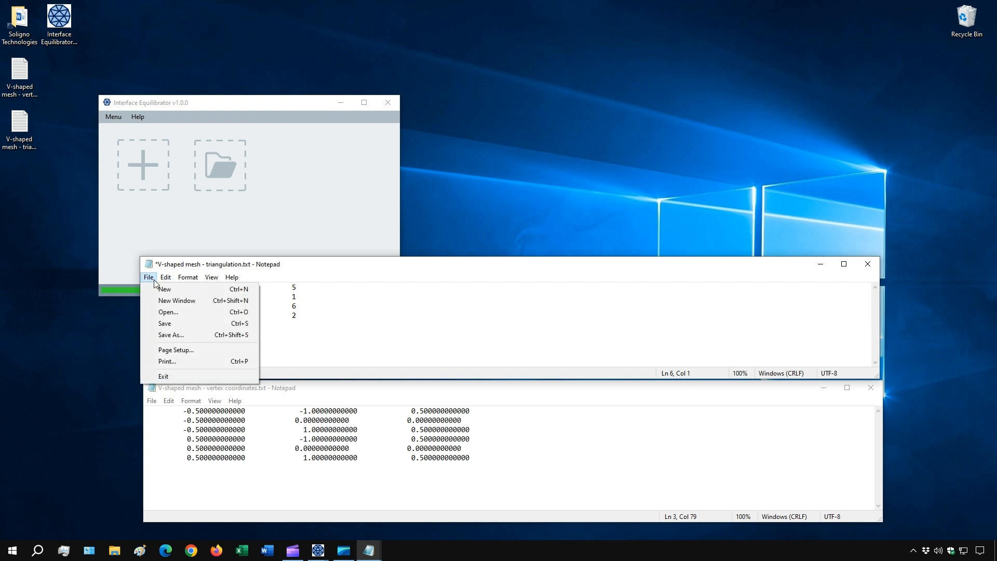
left_click(177, 323)
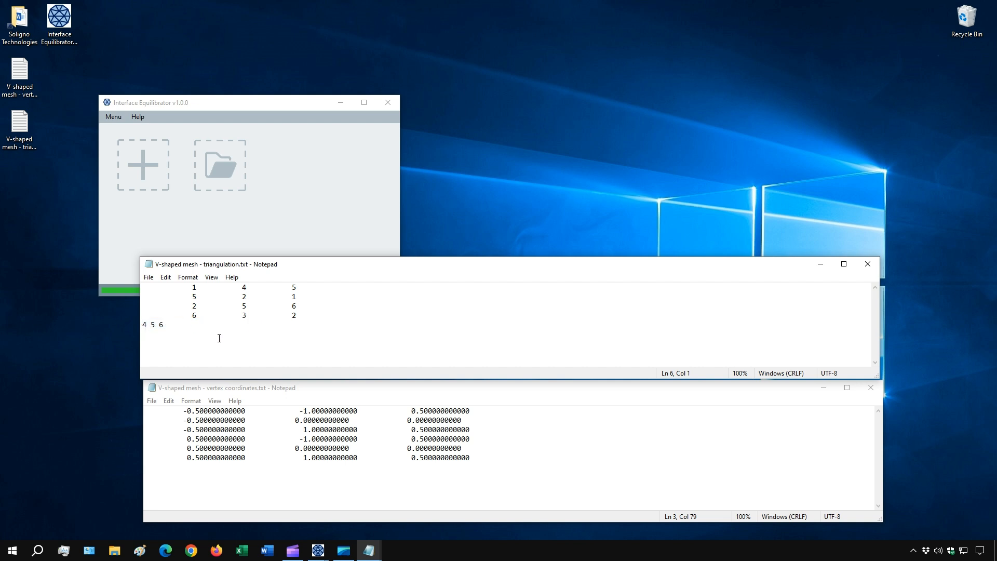
left_click_drag(161, 326, 147, 329)
left_click(169, 329)
Maximize the Configuration 3 window and remove the V-shaped mesh from its solid surfaces.
mouse_move(318, 550)
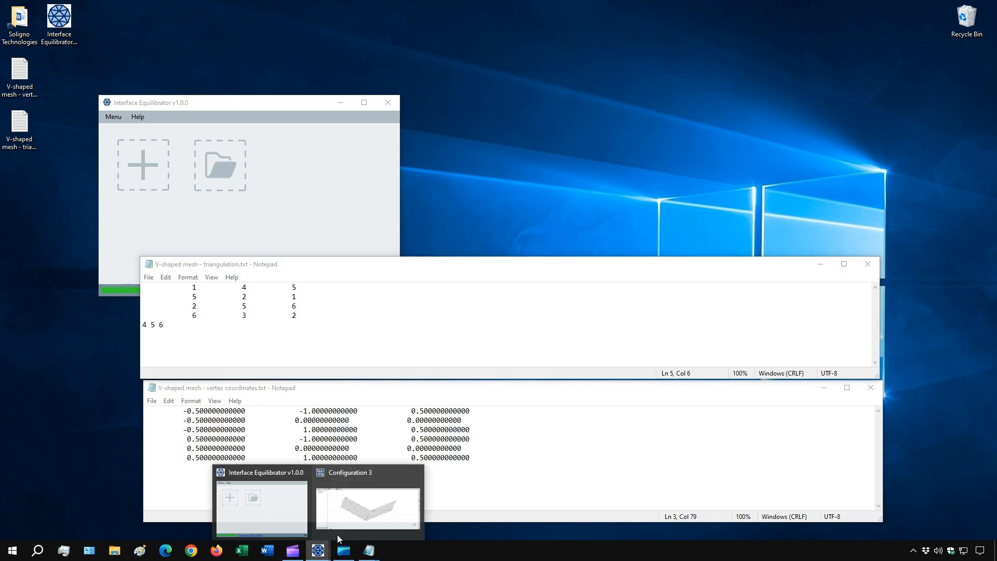
left_click(363, 503)
left_click(946, 10)
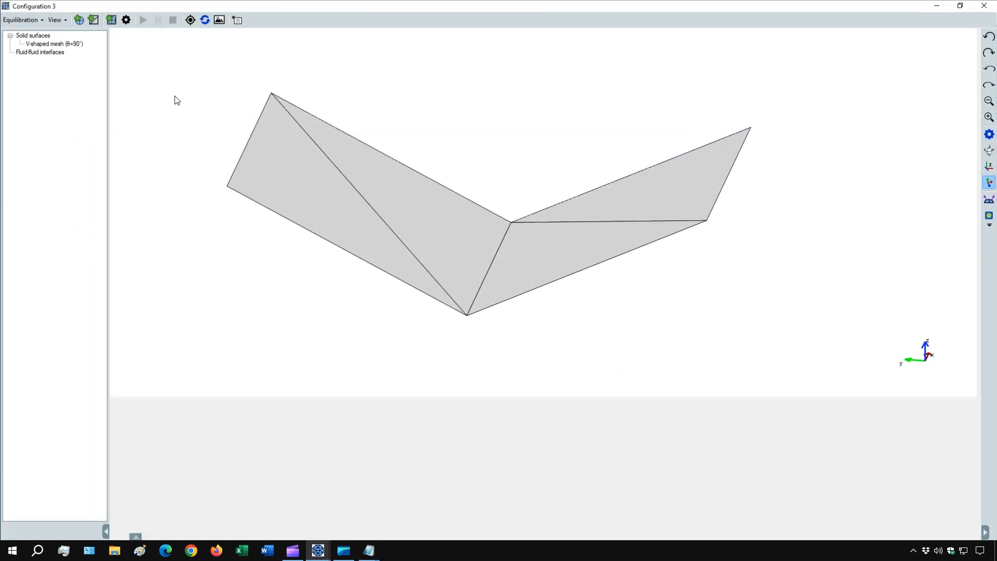
right_click(43, 45)
mouse_move(68, 51)
left_click(173, 63)
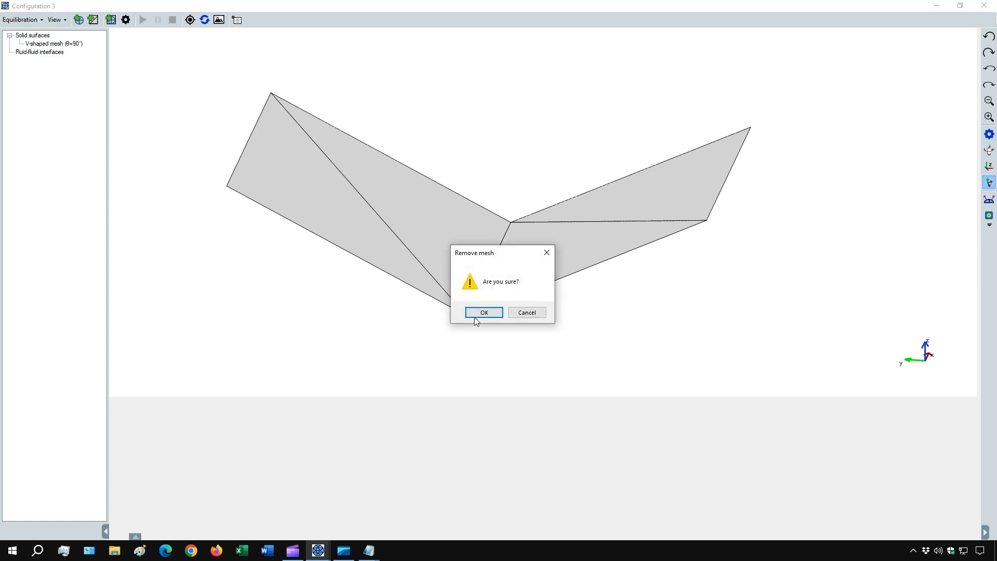
left_click(474, 313)
Start a new solid surface from an input set of points, using "V-shaped mesh - vertex coordinates.txt" for the vertices.
left_click(94, 20)
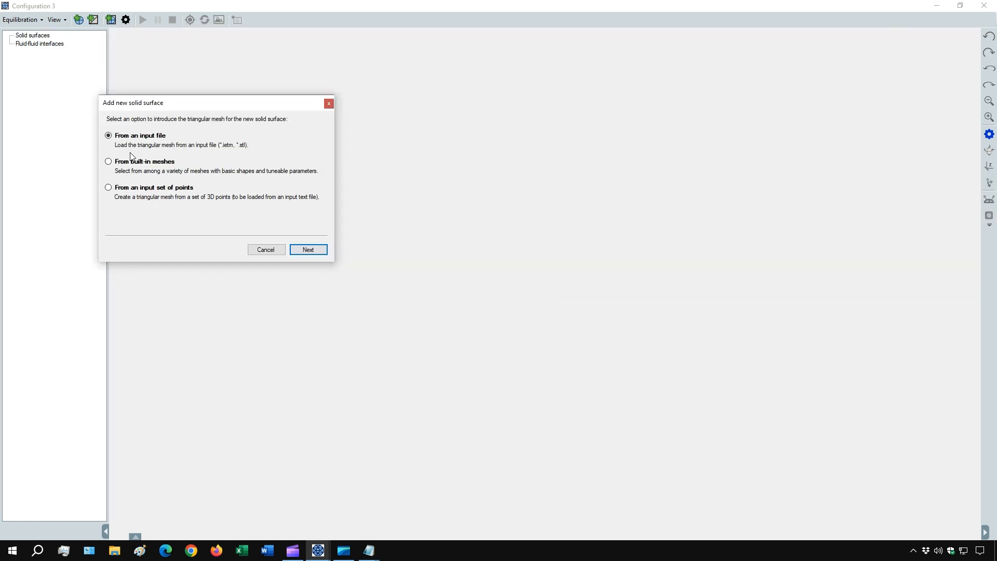
left_click(148, 191)
left_click(306, 250)
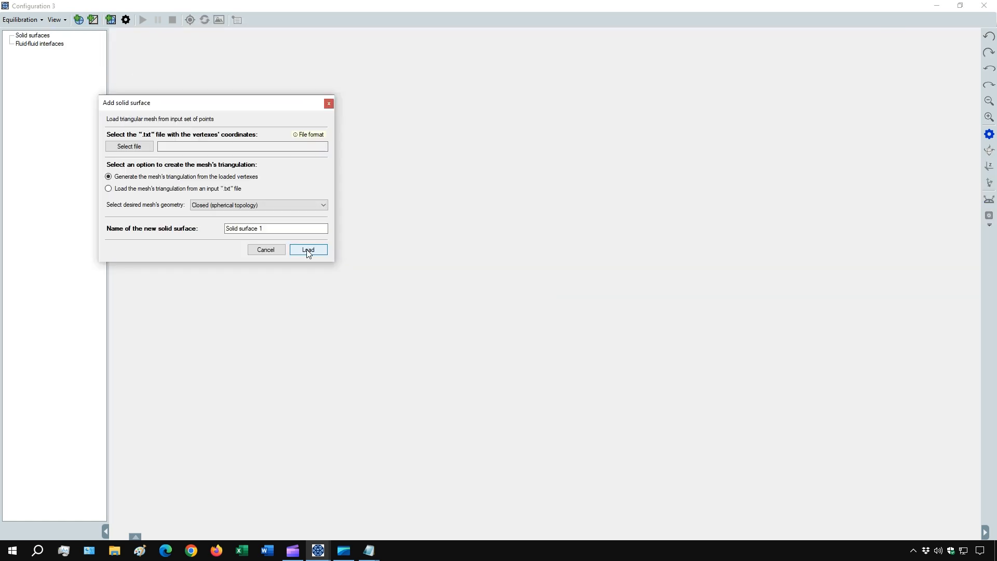
left_click(138, 149)
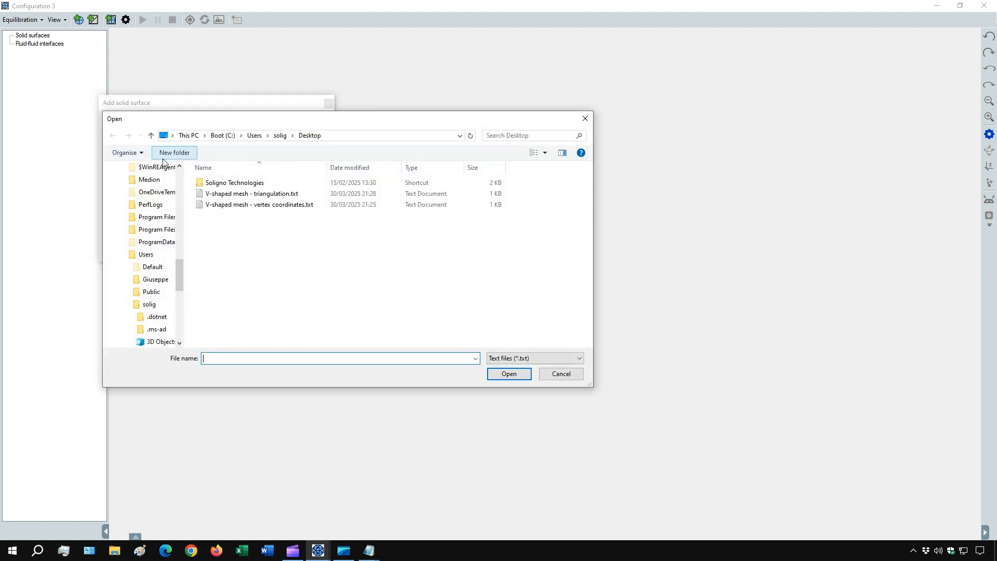
left_click(241, 206)
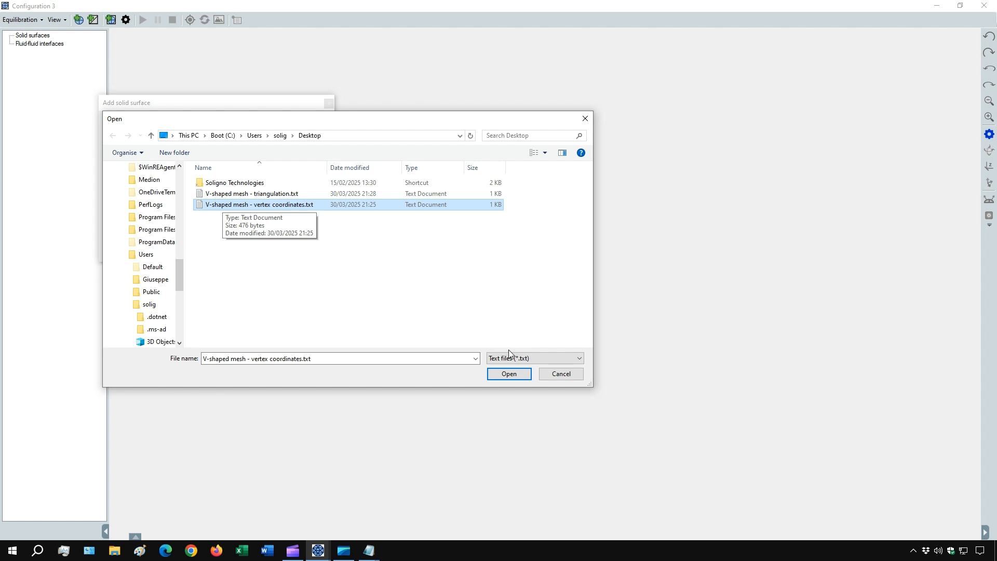
left_click(505, 375)
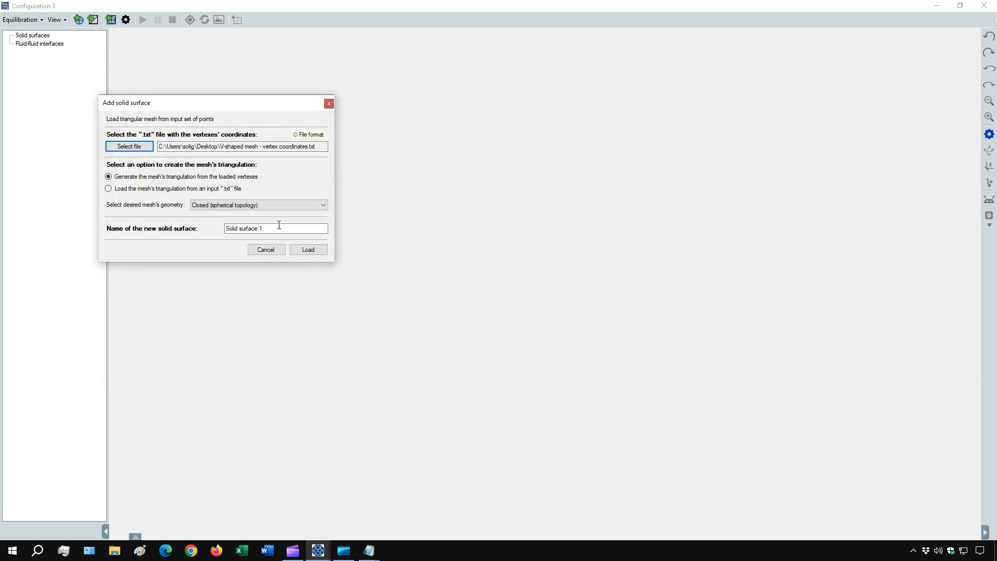
Load the mesh's triangulation from "V-shaped mesh - triangulation.txt" and create the surface with the name Solid surface 1.
left_click(108, 189)
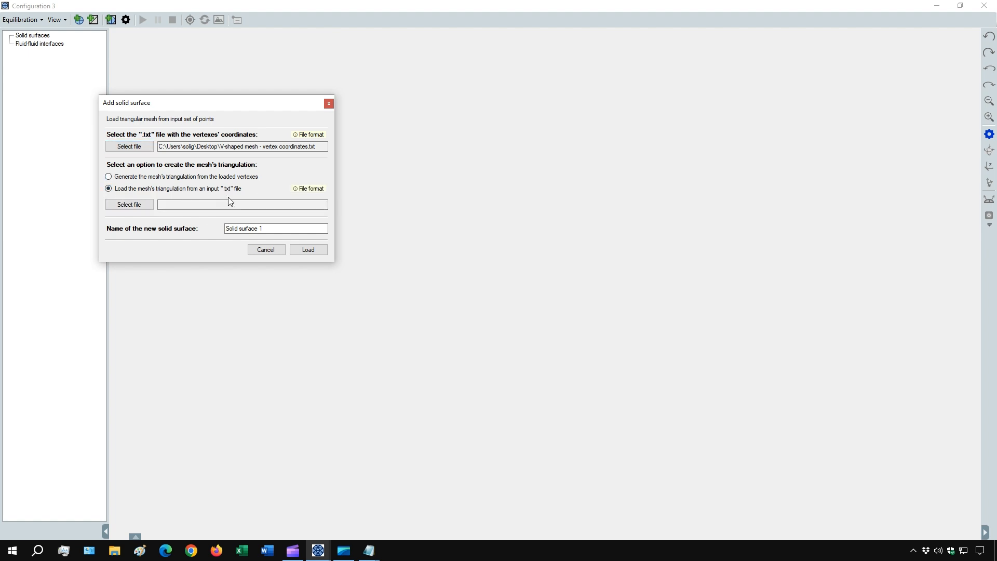
left_click(127, 205)
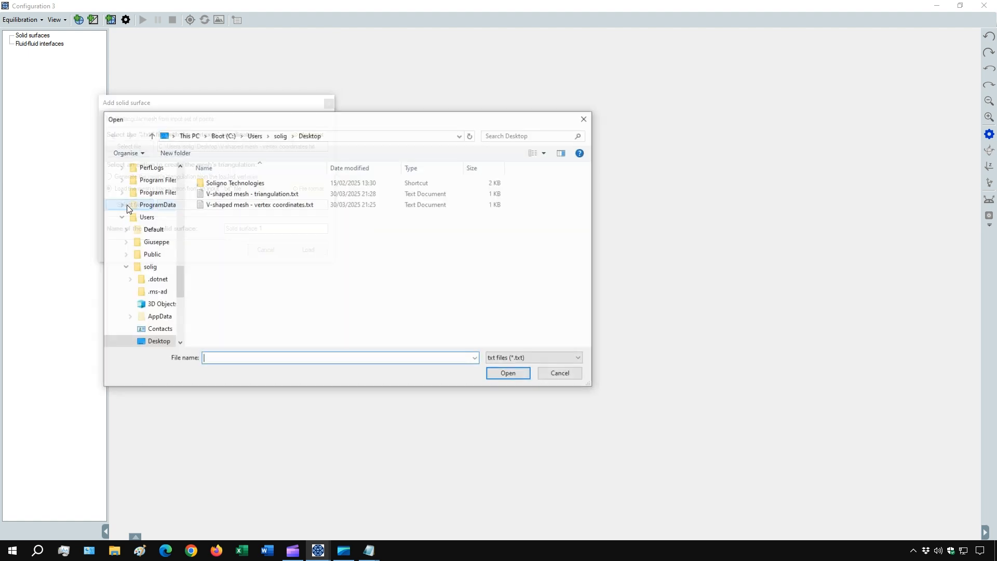
left_click(240, 196)
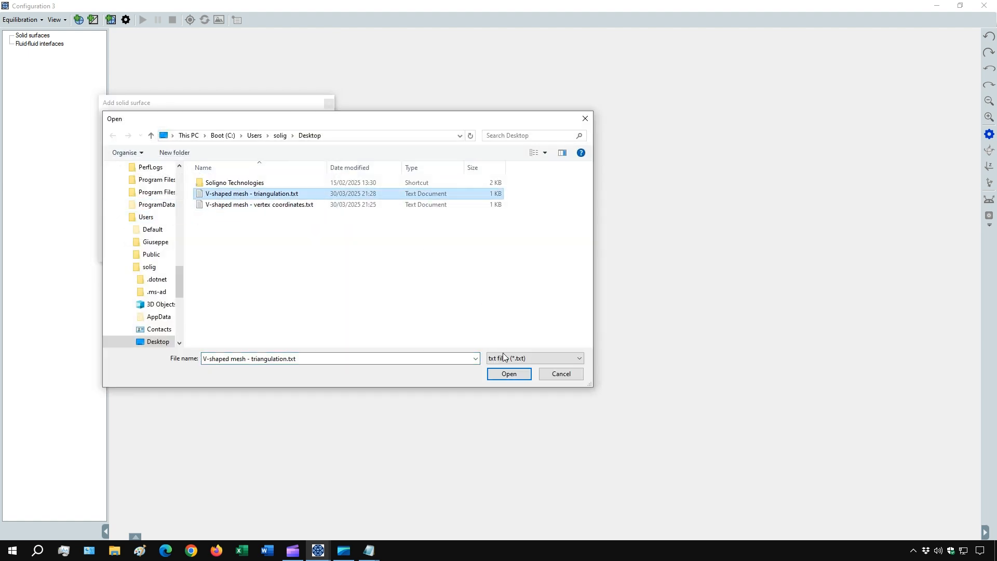
left_click(507, 373)
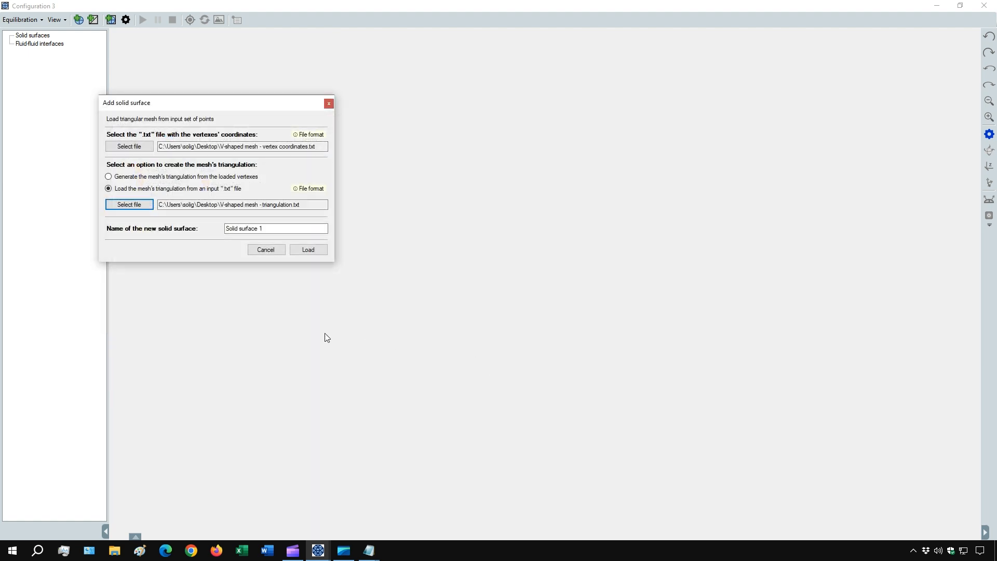
left_click(299, 250)
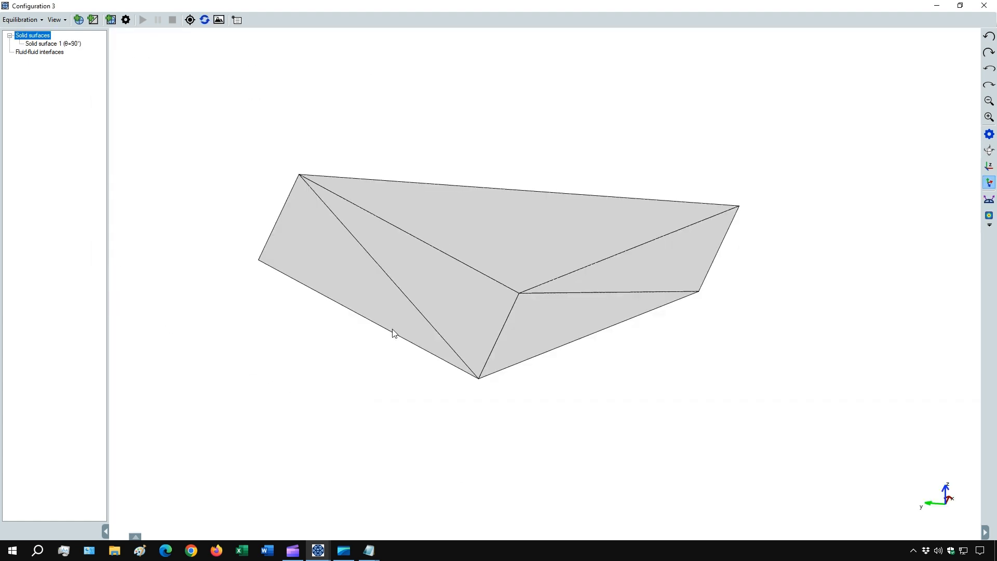
Inspect the rebuilt mesh from several angles and run the equilibration of the fluid-fluid interface on it.
left_click_drag(392, 333, 620, 341)
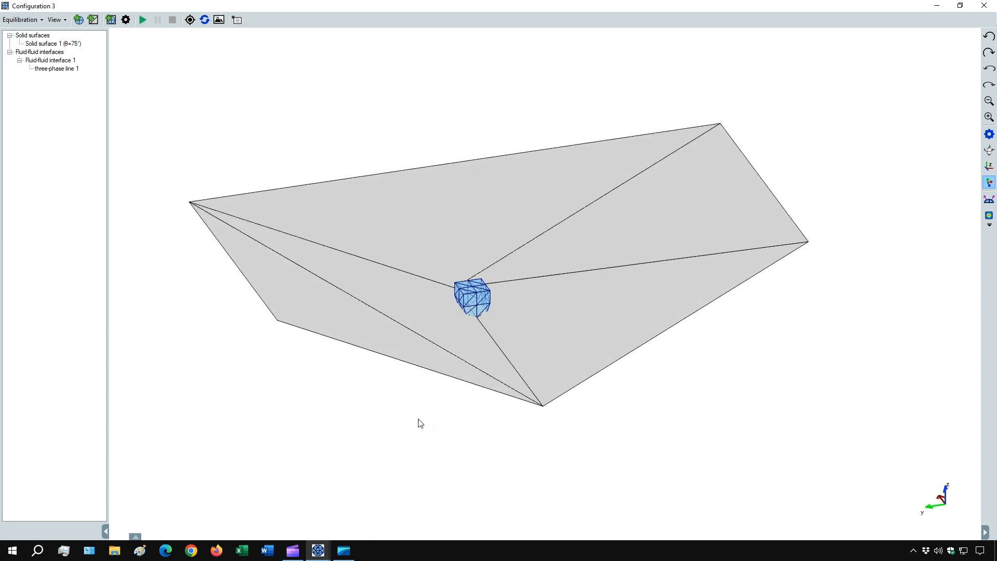
left_click_drag(421, 423, 331, 427)
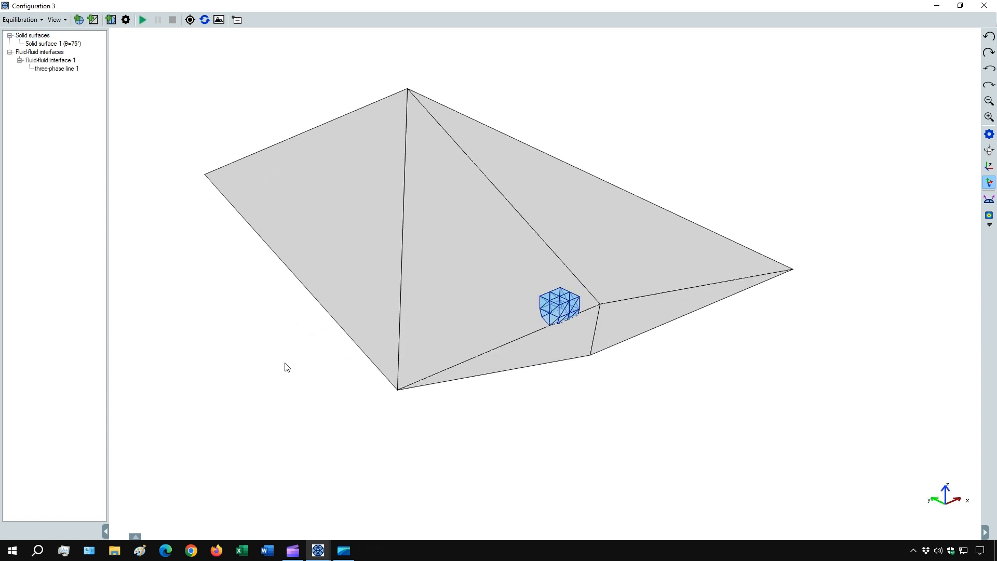
left_click(143, 20)
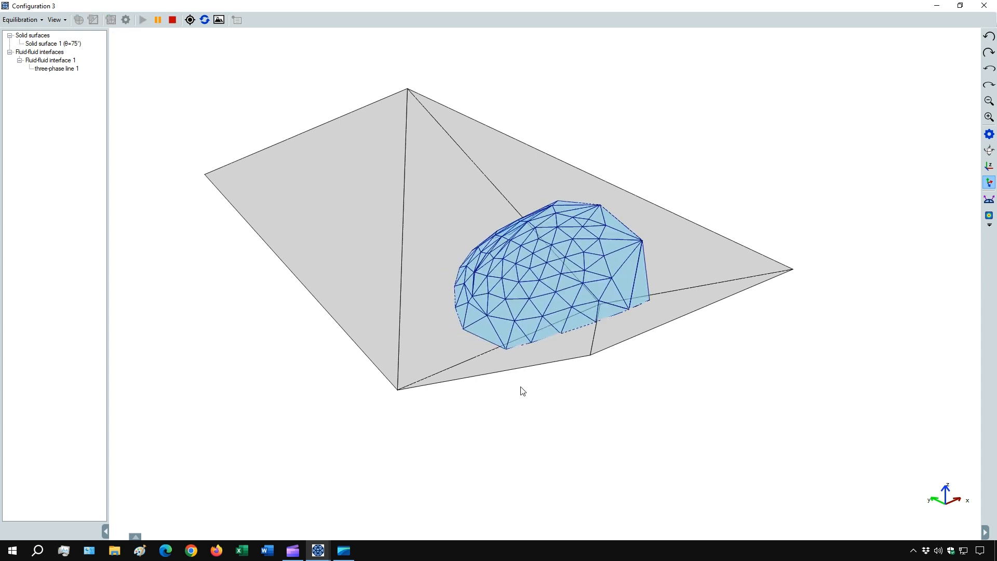
left_click_drag(517, 377, 481, 356)
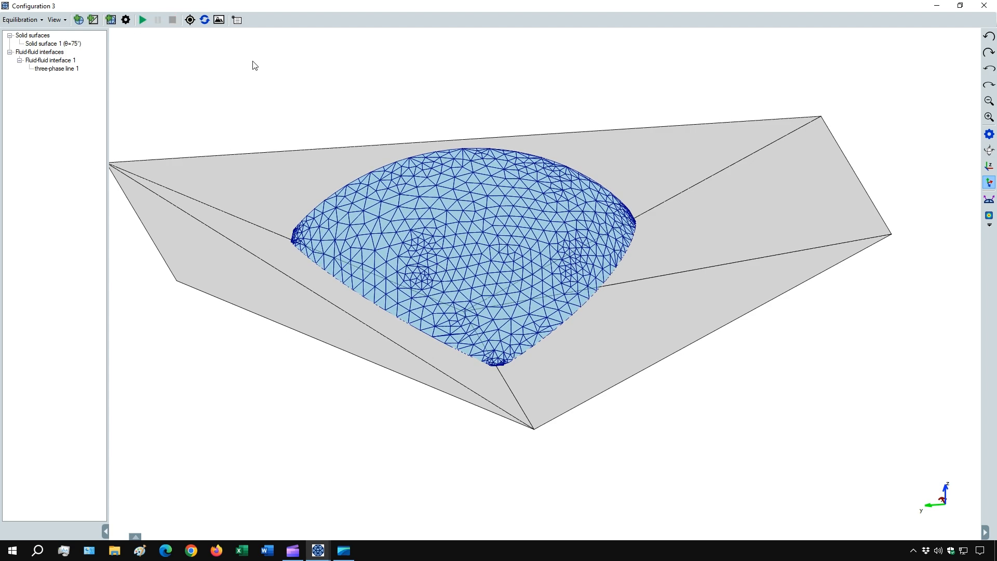
Set up the vertex selection tool to pick multiple vertices from Fluid-fluid interface 1 only.
left_click(237, 21)
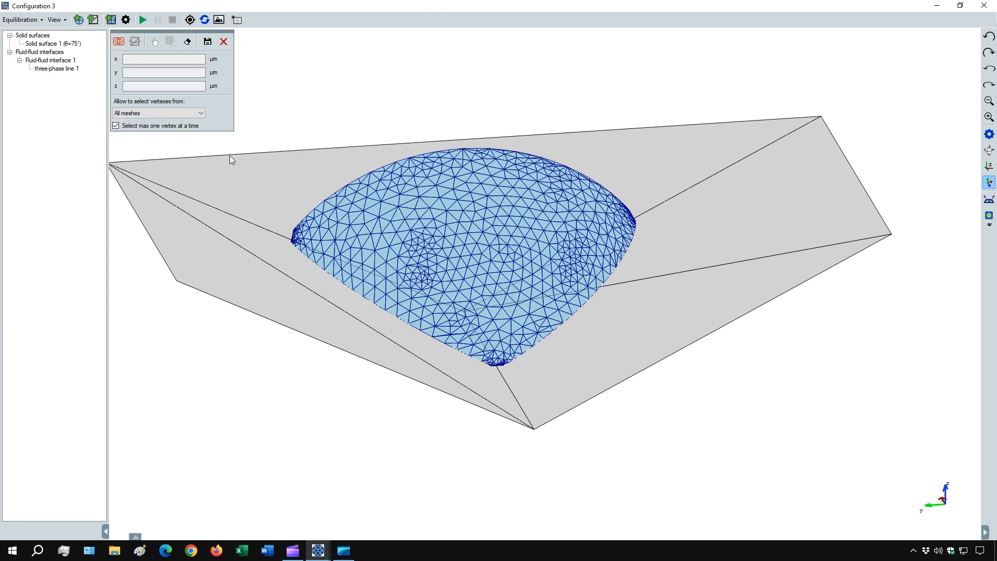
left_click(115, 127)
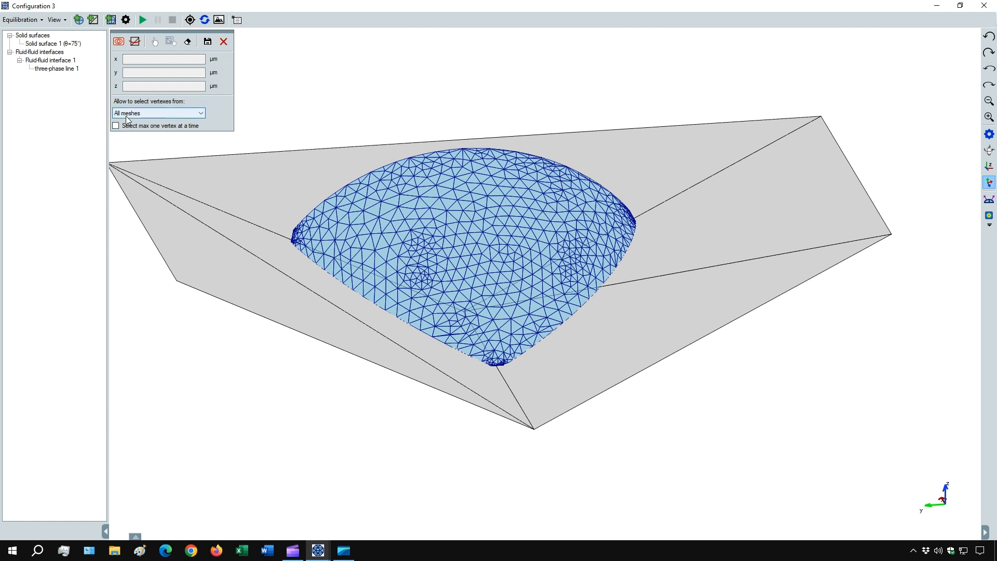
left_click(127, 113)
left_click(134, 134)
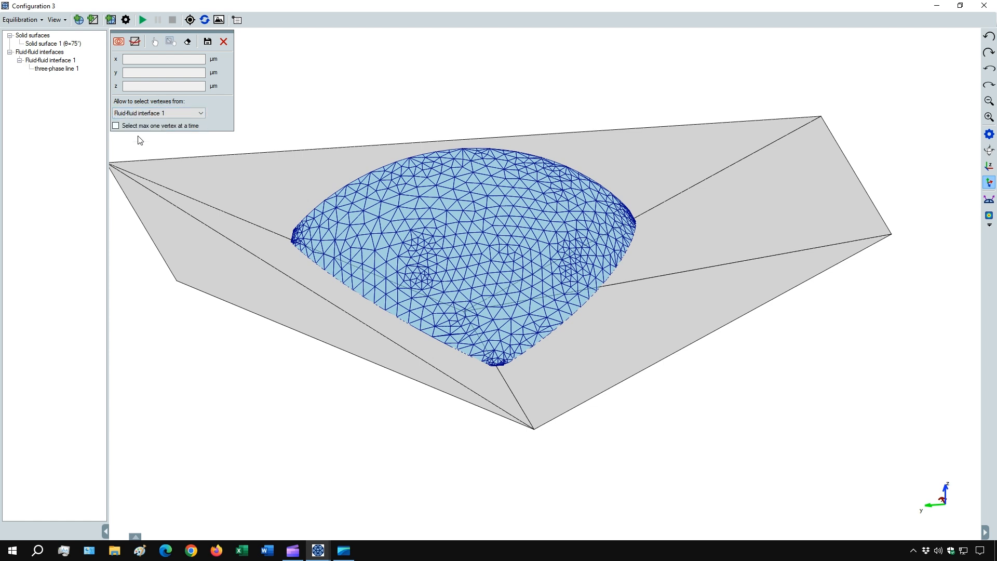
left_click(156, 44)
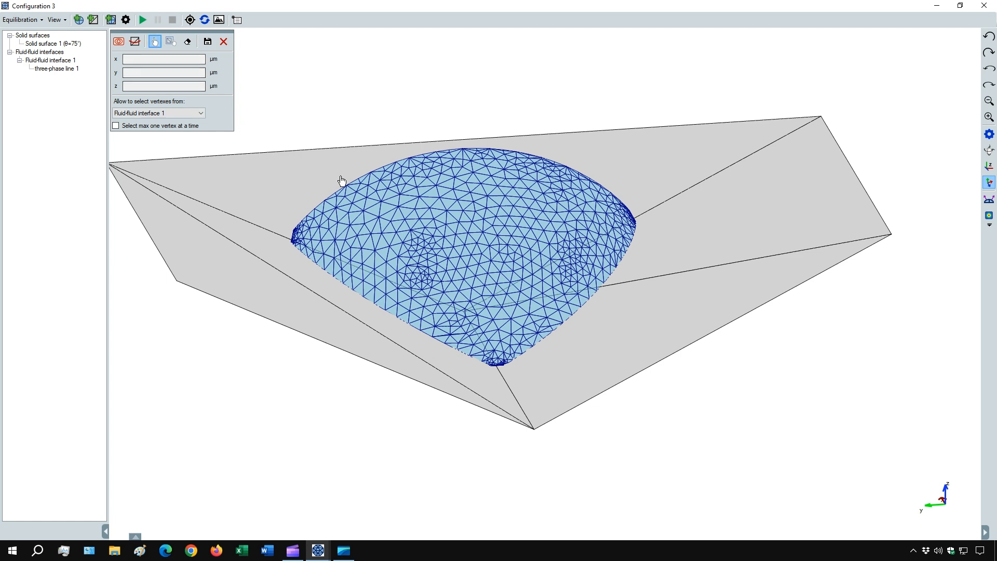
Select a line of eight vertices down the droplet's side, a rectangular patch of vertices near its crest, and two single vertices below the patch.
left_click(350, 192)
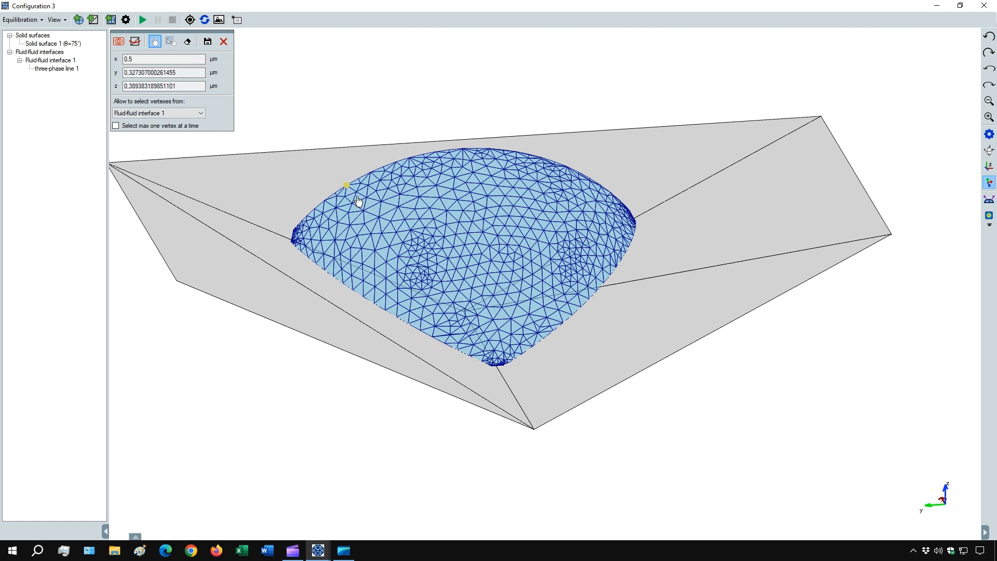
left_click(353, 203)
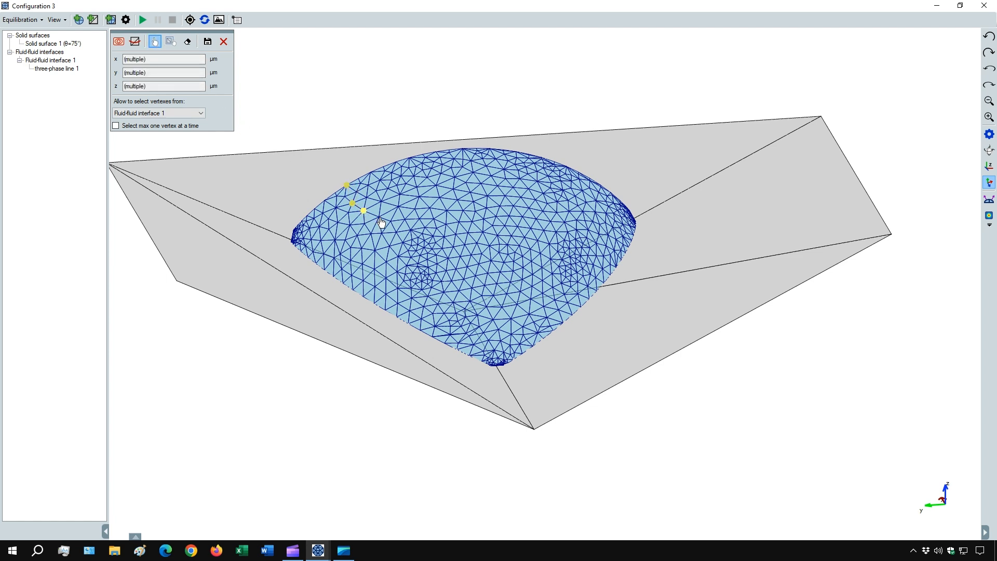
left_click(379, 217)
left_click(389, 246)
left_click(407, 265)
left_click(428, 297)
left_click(433, 313)
left_click(445, 342)
left_click_drag(467, 177, 505, 208)
left_click_drag(539, 244, 538, 244)
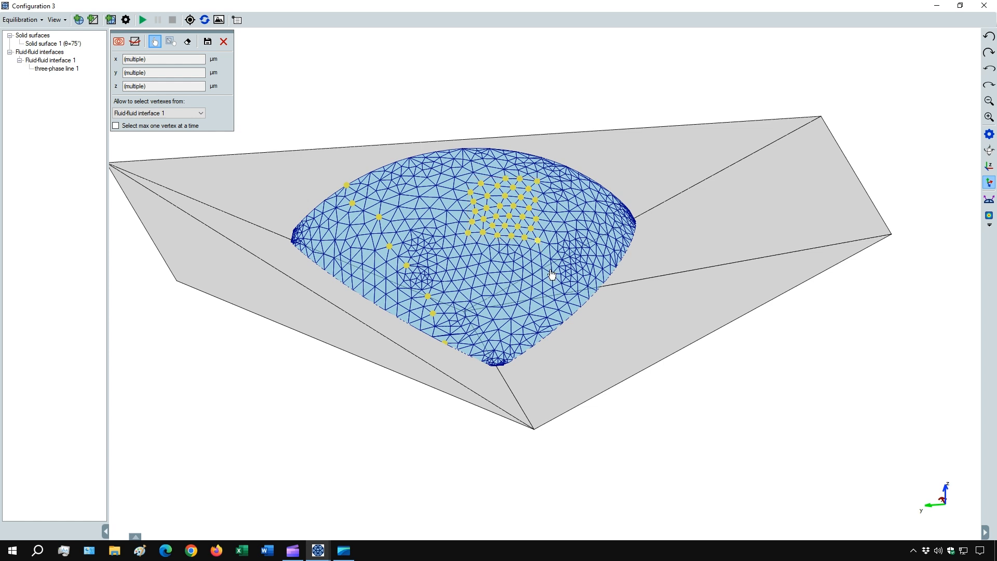
left_click(534, 275)
left_click(543, 294)
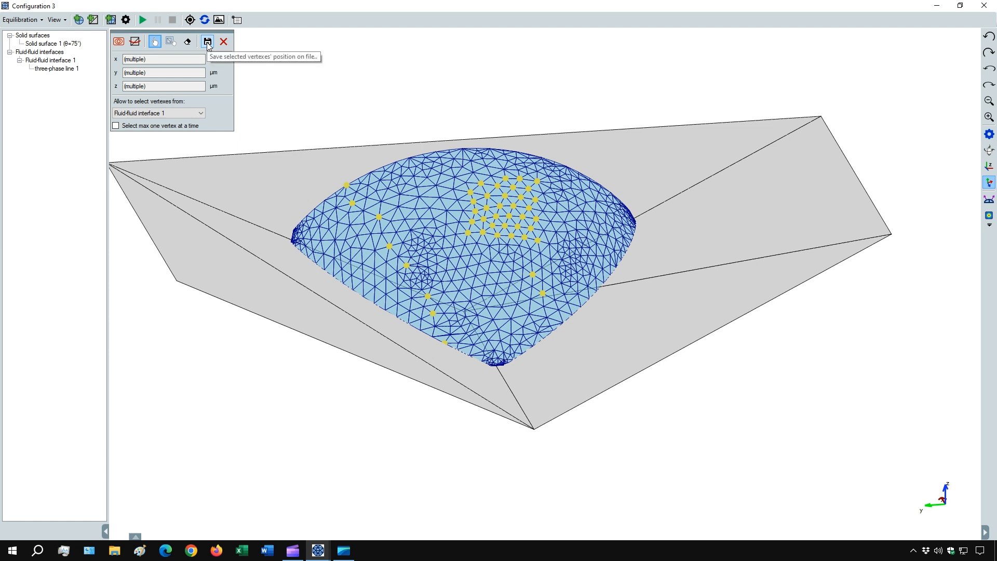
Save the selected vertices' positions to the file "V-shaped mesh - vertex coordinates selected.txt" on the Desktop.
left_click(207, 42)
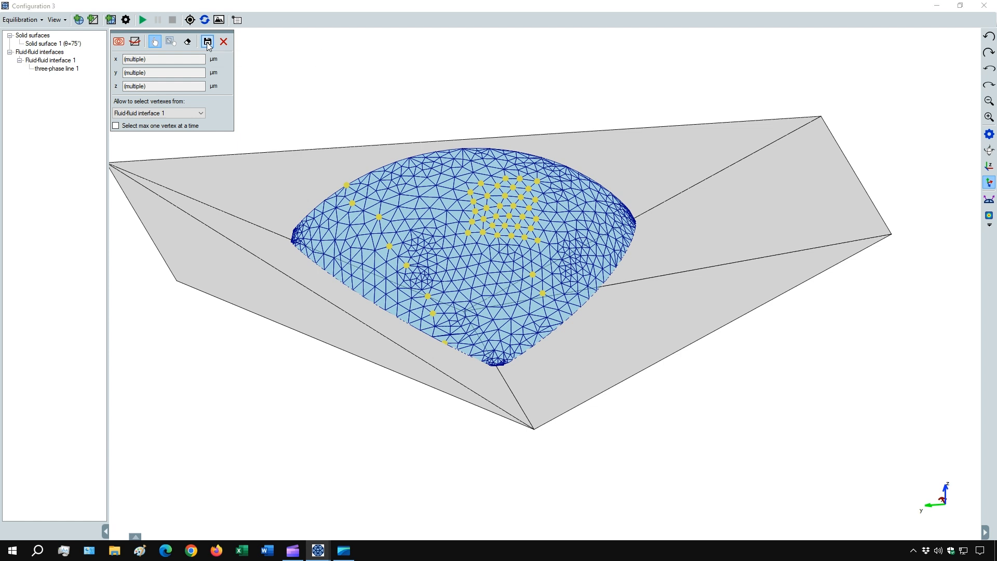
left_click(161, 105)
double_click(170, 239)
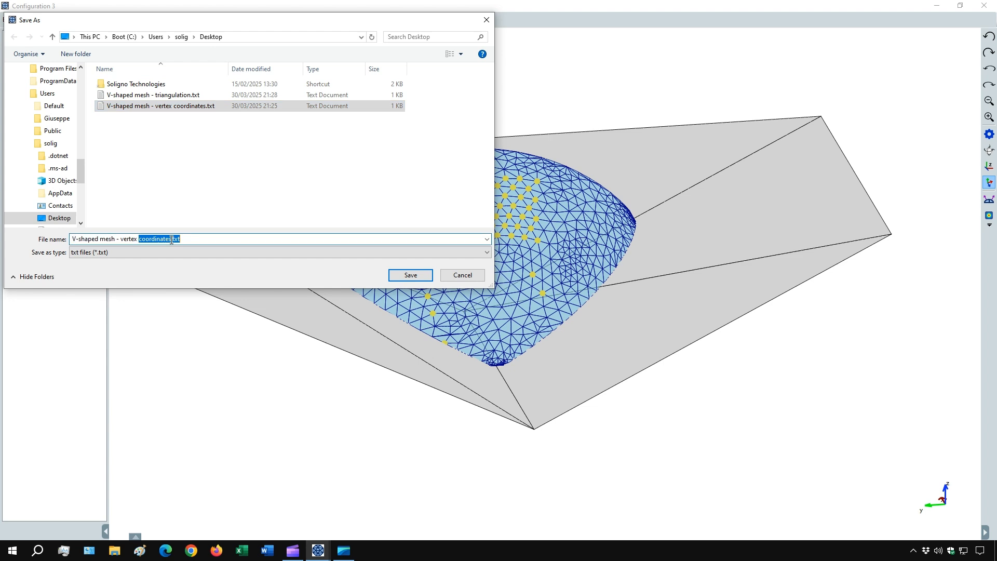
key("Left")
key("Left")
key("Left")
key("Left")
type("selected")
key("Return")
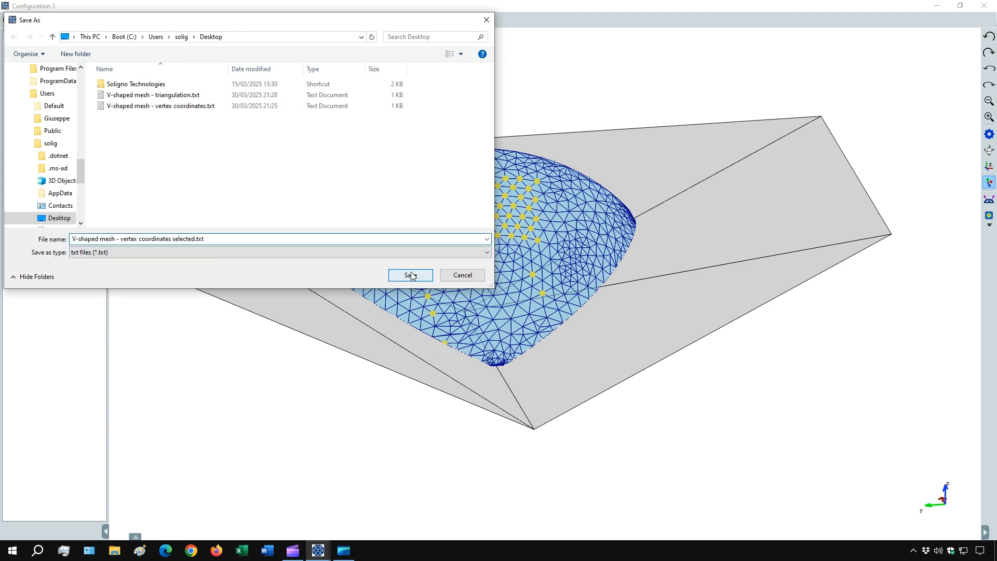
Open the saved file of selected vertex coordinates from the desktop in Notepad and enlarge its window to view all rows.
left_click(936, 5)
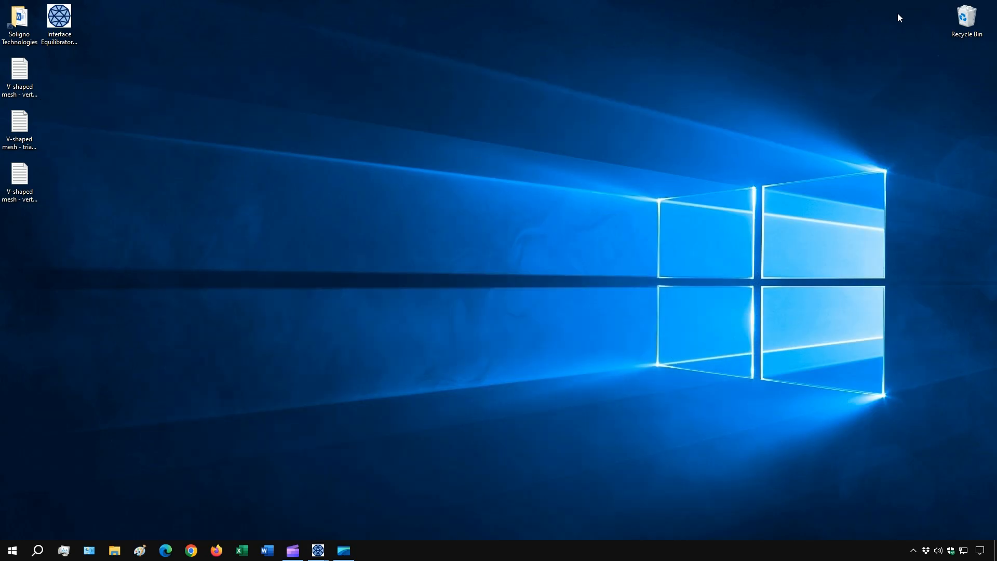
left_click(19, 179)
double_click(25, 168)
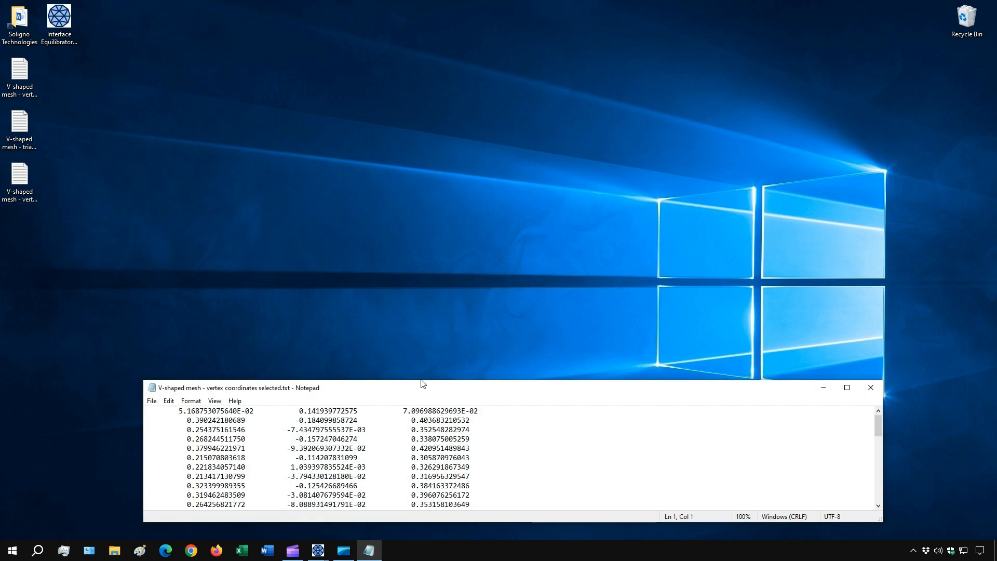
left_click_drag(424, 380, 424, 30)
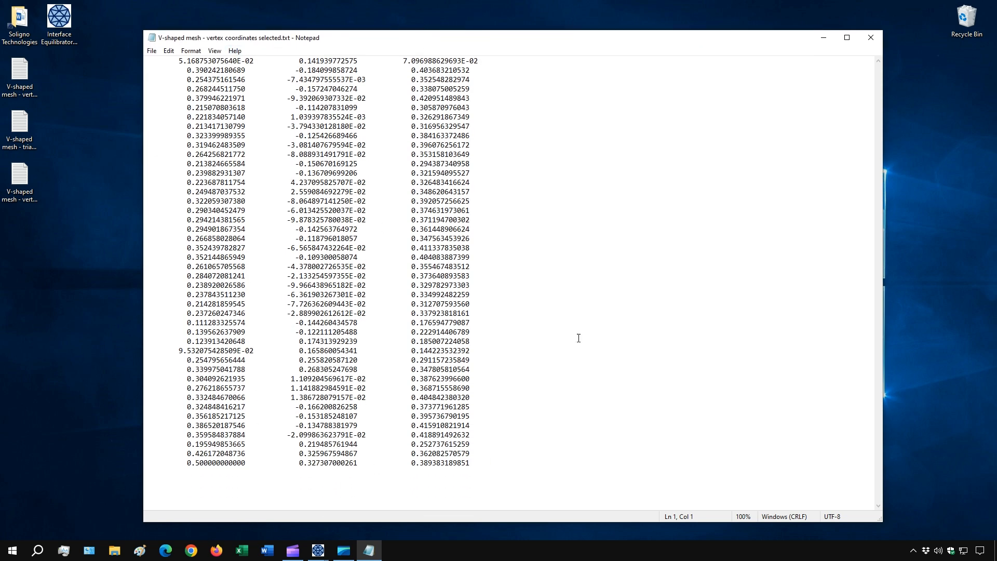